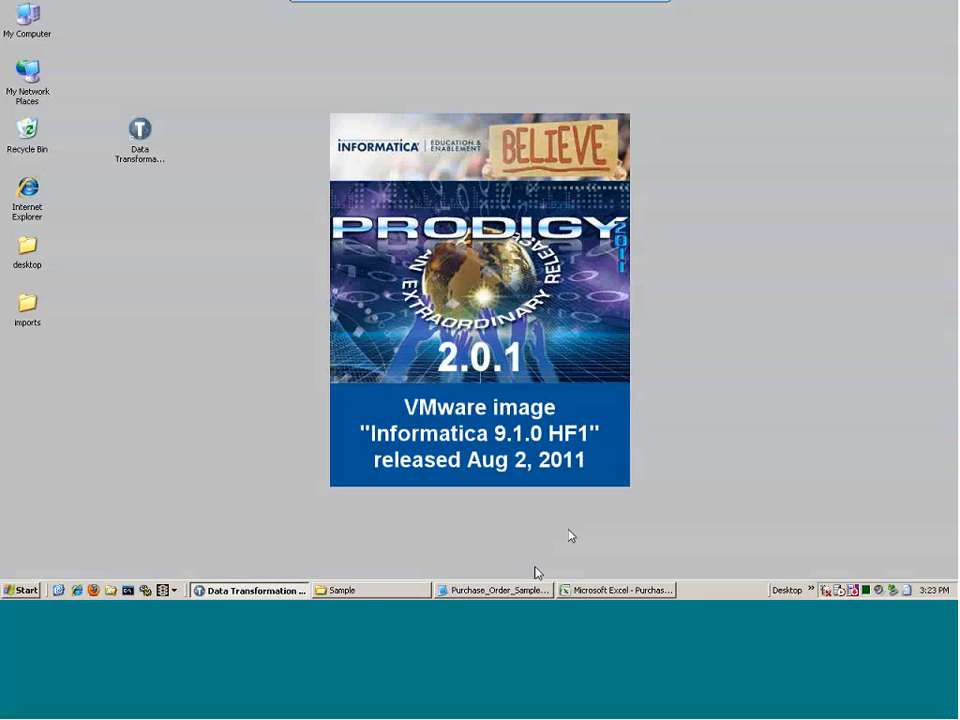
Bring the Notepad sample data up mid-screen and highlight its data lines and the POI code
{"action": "left_click", "coordinate": [495, 590]}
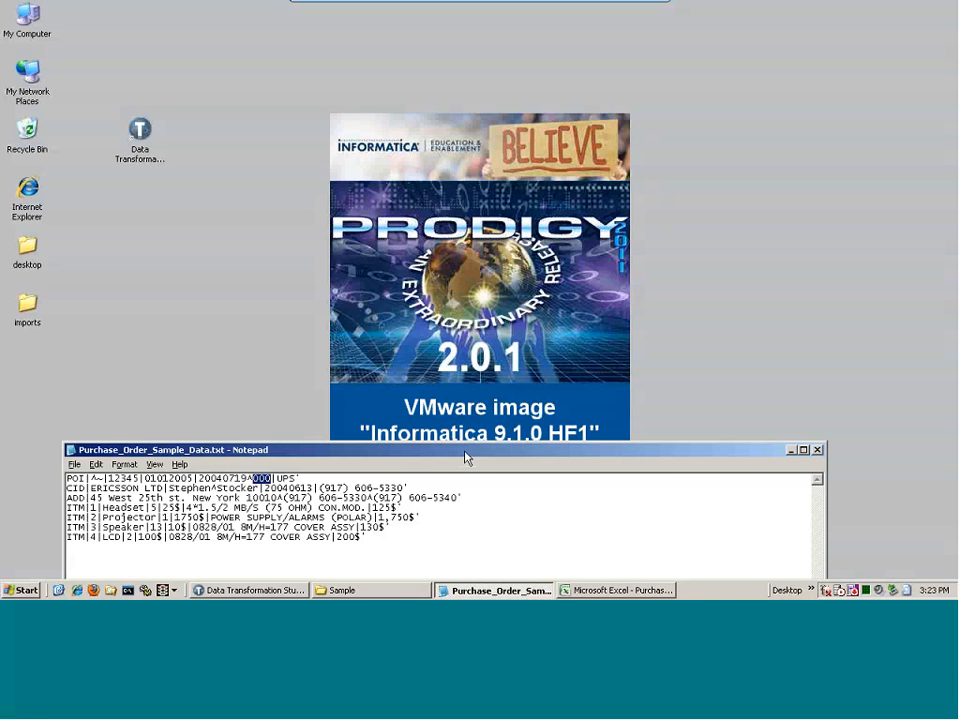
{"action": "left_click_drag", "start_coordinate": [465, 458], "coordinate": [538, 208]}
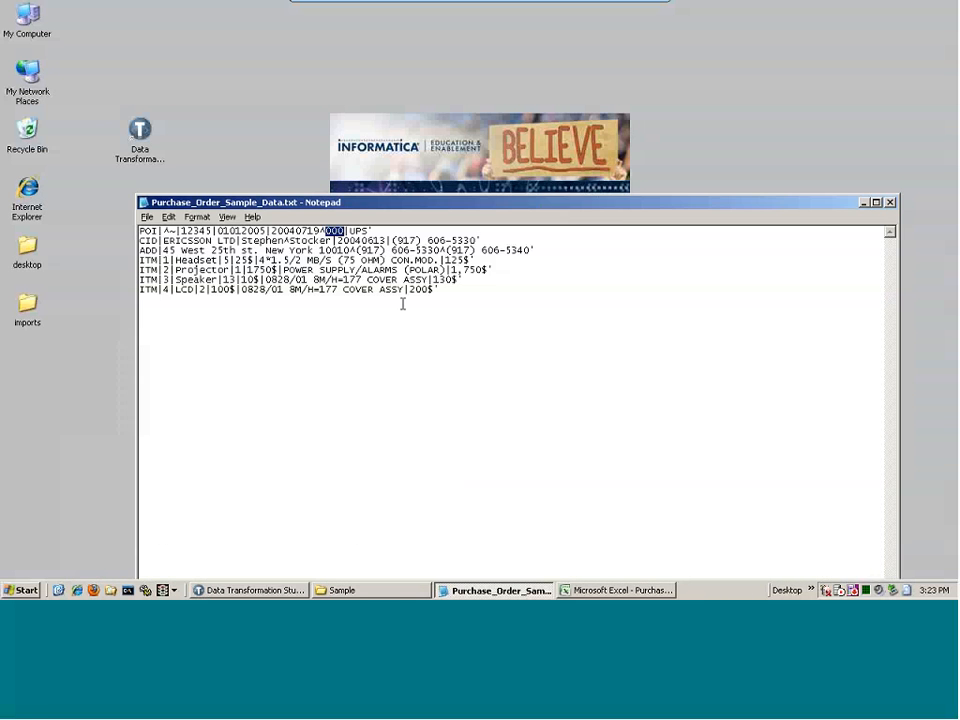
{"action": "left_click", "coordinate": [327, 295]}
{"action": "left_click_drag", "start_coordinate": [438, 290], "coordinate": [115, 226]}
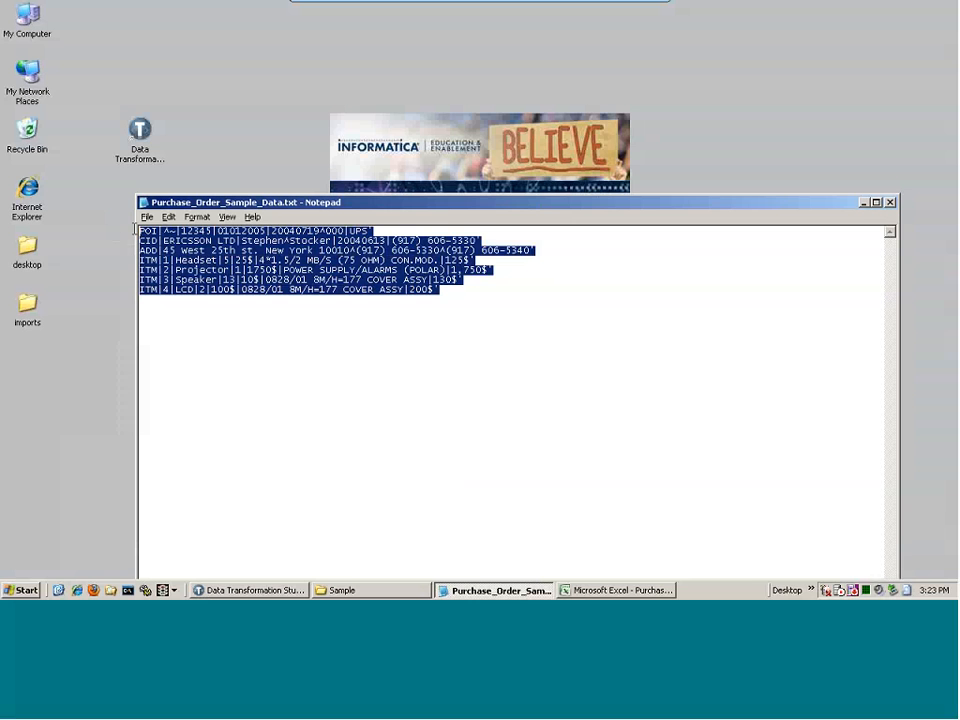
{"action": "left_click", "coordinate": [137, 231]}
{"action": "double_click", "coordinate": [139, 231]}
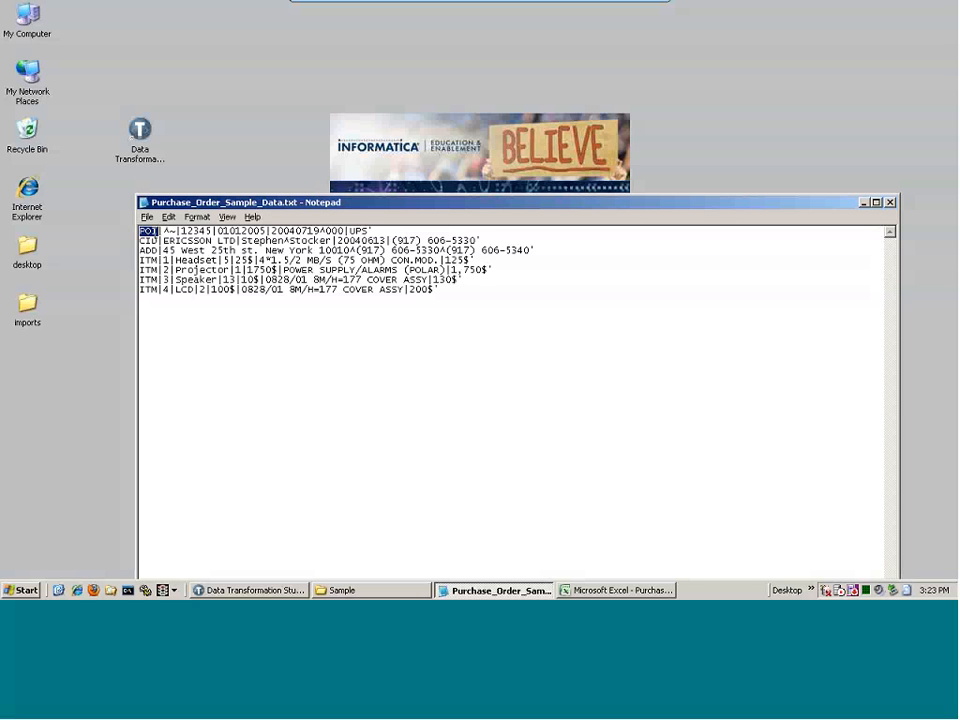
Examine the CID line's first-name field and its ^ separator, then return to Data Transformation Studio
{"action": "left_click", "coordinate": [159, 241]}
{"action": "left_click", "coordinate": [240, 241]}
{"action": "left_click", "coordinate": [240, 241]}
{"action": "left_click_drag", "start_coordinate": [239, 241], "coordinate": [333, 241]}
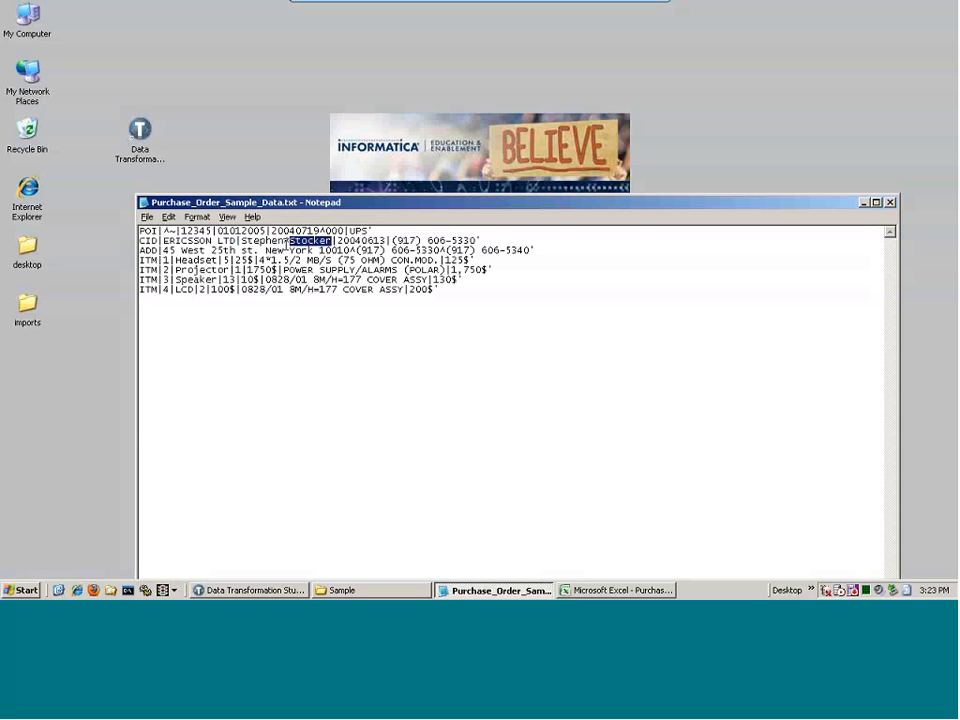
{"action": "left_click", "coordinate": [286, 242]}
{"action": "key", "text": "shift+Right"}
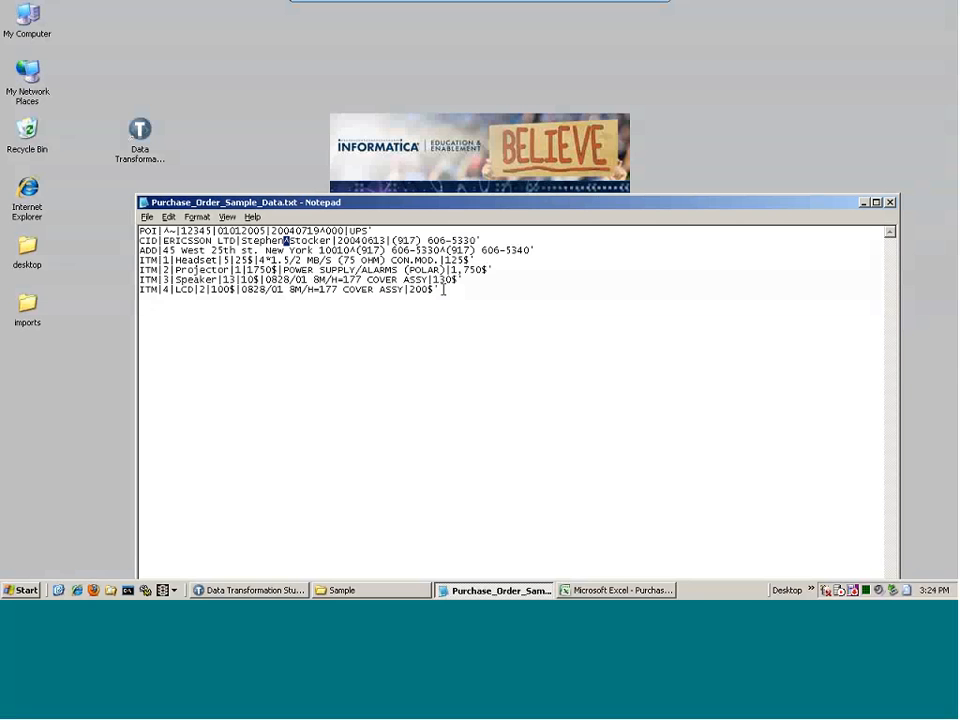
{"action": "left_click", "coordinate": [288, 590]}
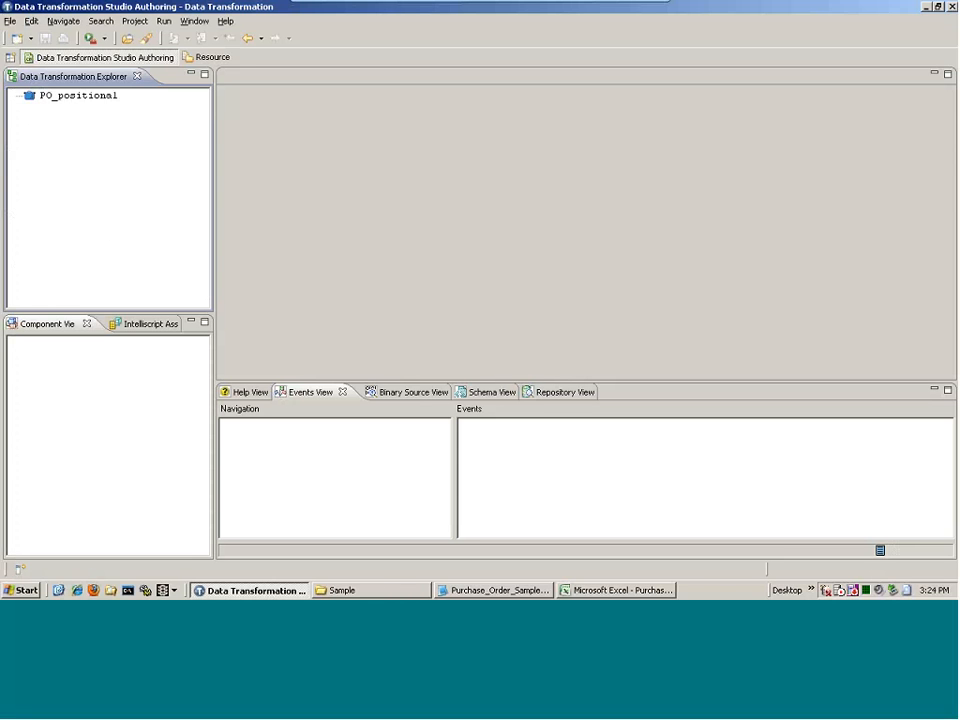
Bring the Purchase_Order_Sample_Template_LEVEL.xls workbook to the front in Excel
{"action": "left_click", "coordinate": [624, 591]}
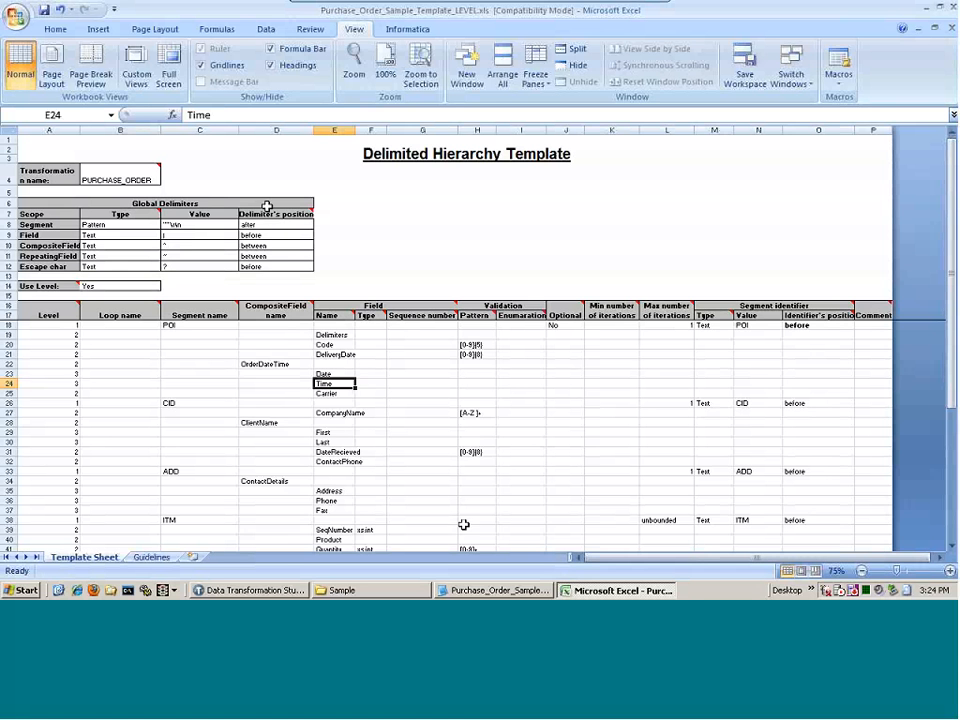
Move the Notepad sample lower and widen column A of the template sheet
{"action": "left_click", "coordinate": [496, 590]}
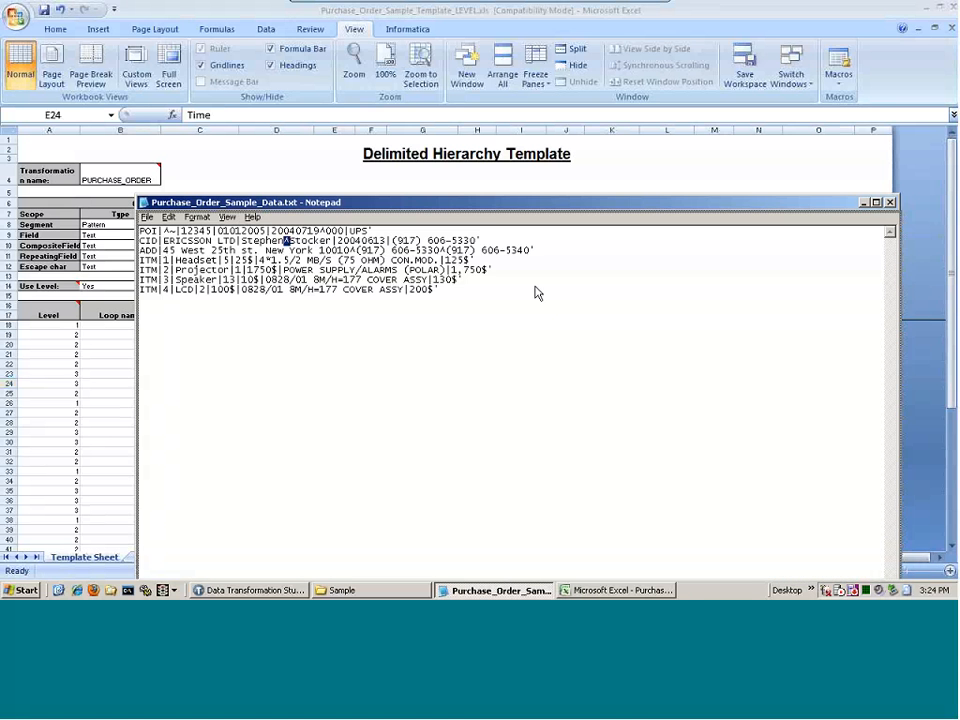
{"action": "left_click_drag", "start_coordinate": [530, 207], "coordinate": [463, 424]}
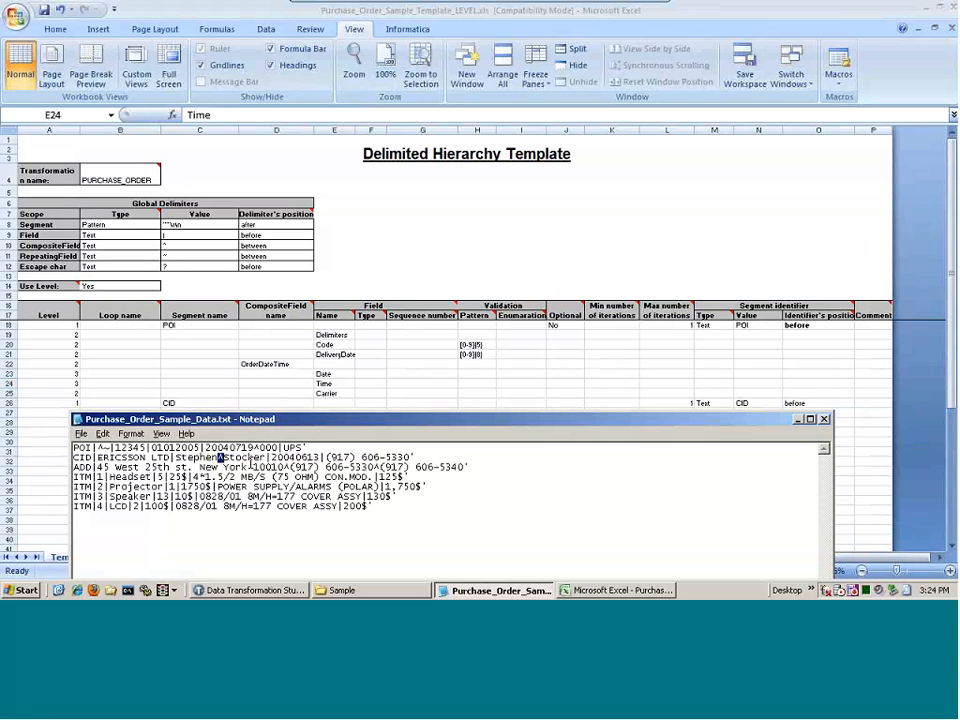
{"action": "left_click", "coordinate": [77, 128]}
{"action": "left_click_drag", "start_coordinate": [77, 128], "coordinate": [84, 128]}
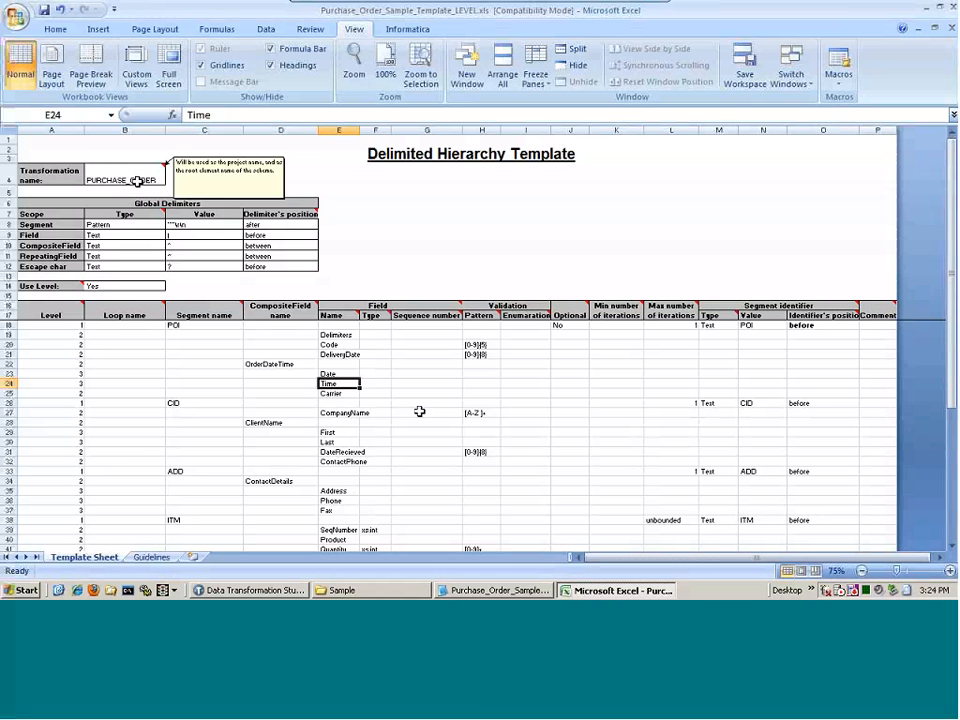
Highlight the CID first name and its ^ separator in the sample, then return to Excel
{"action": "left_click", "coordinate": [495, 590]}
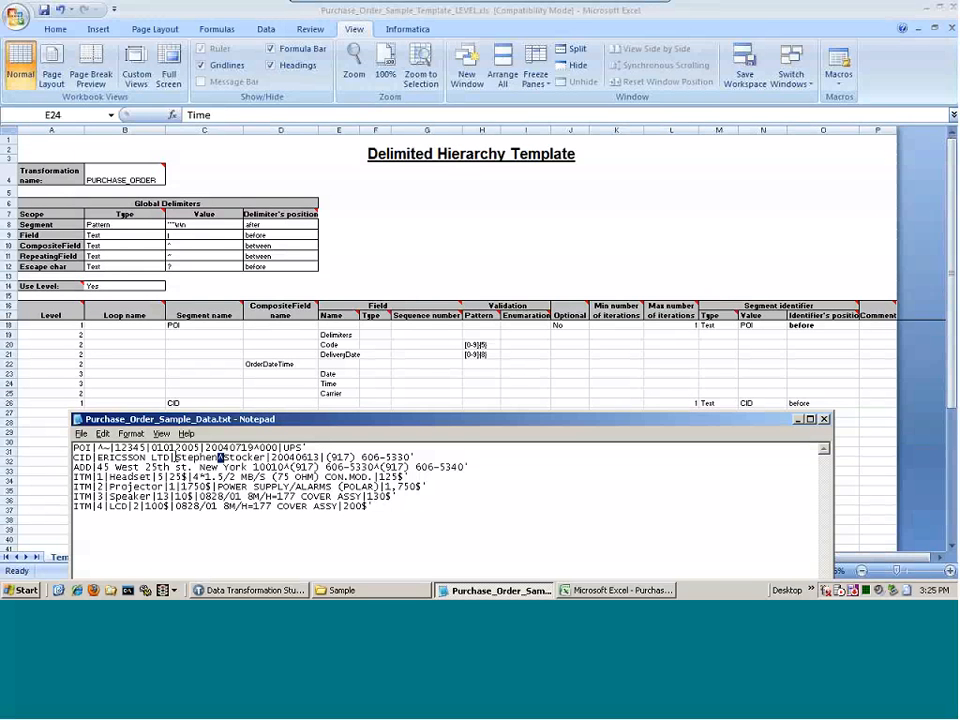
{"action": "left_click_drag", "start_coordinate": [176, 457], "coordinate": [217, 457]}
{"action": "left_click_drag", "start_coordinate": [218, 457], "coordinate": [225, 457]}
{"action": "key", "text": "alt+Tab"}
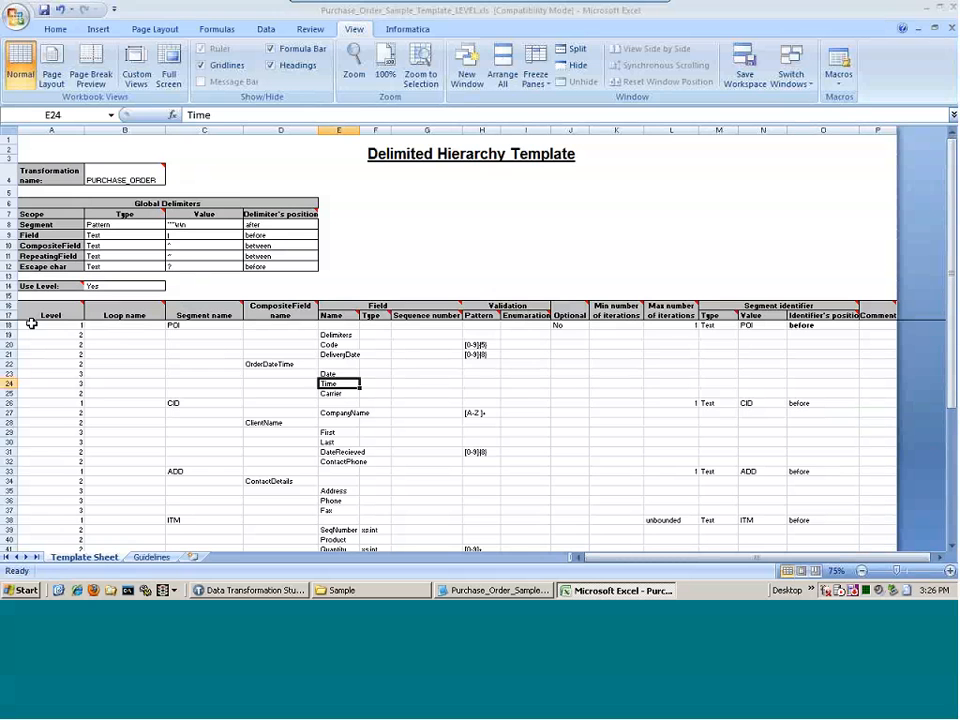
{"action": "left_click_drag", "start_coordinate": [9, 324], "coordinate": [25, 392]}
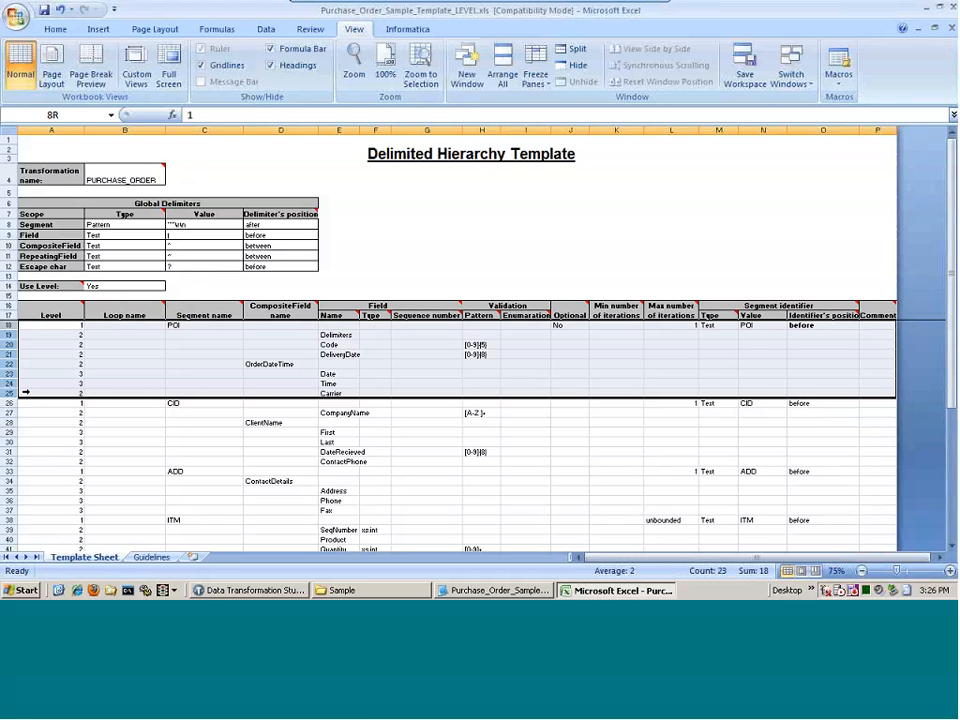
{"action": "left_click_drag", "start_coordinate": [25, 392], "coordinate": [25, 392]}
{"action": "left_click", "coordinate": [71, 324]}
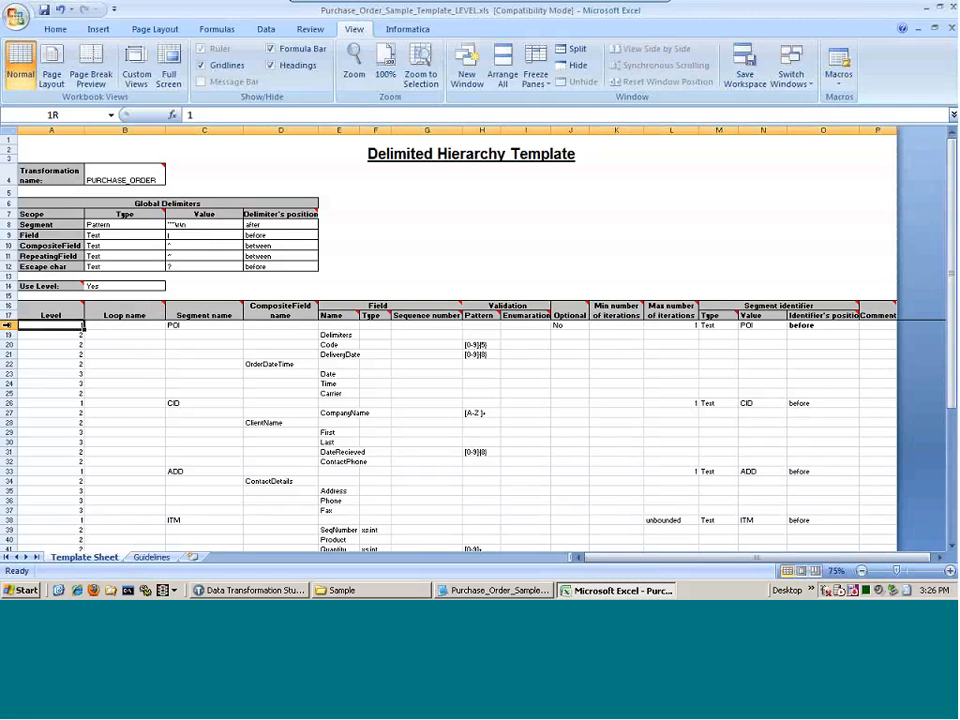
{"action": "left_click", "coordinate": [8, 325]}
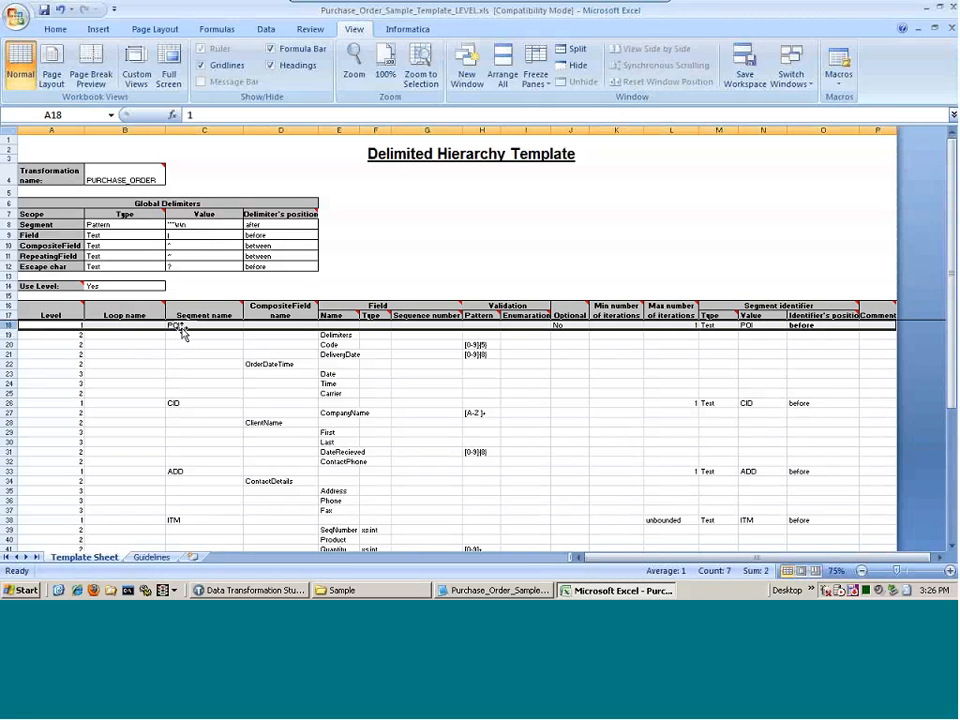
{"action": "left_click", "coordinate": [565, 325]}
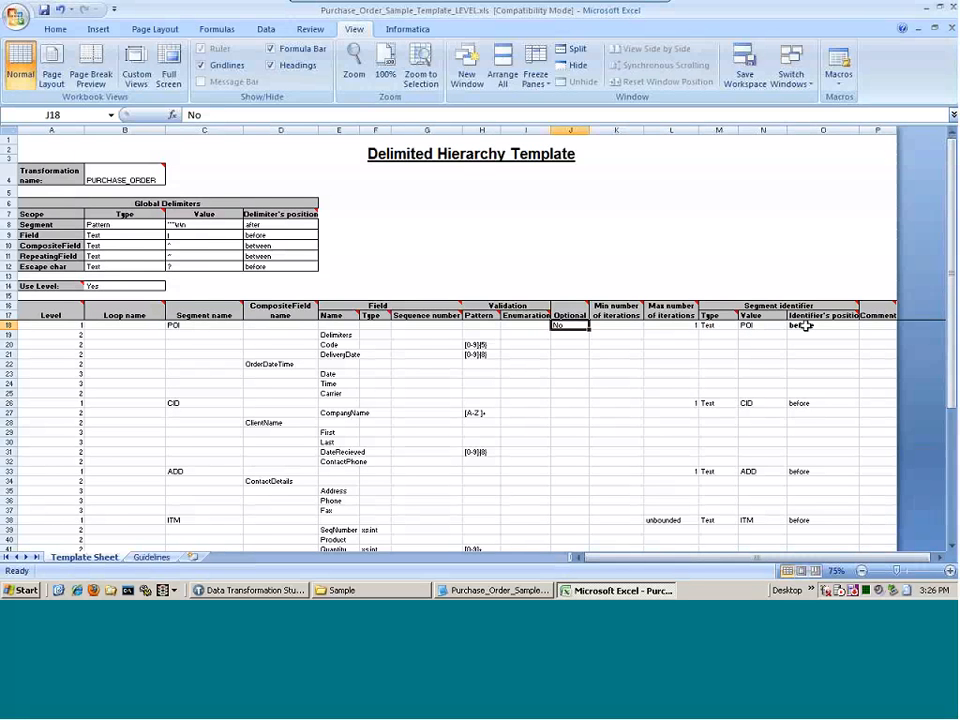
{"action": "left_click", "coordinate": [17, 339]}
{"action": "left_click_drag", "start_coordinate": [17, 339], "coordinate": [103, 372]}
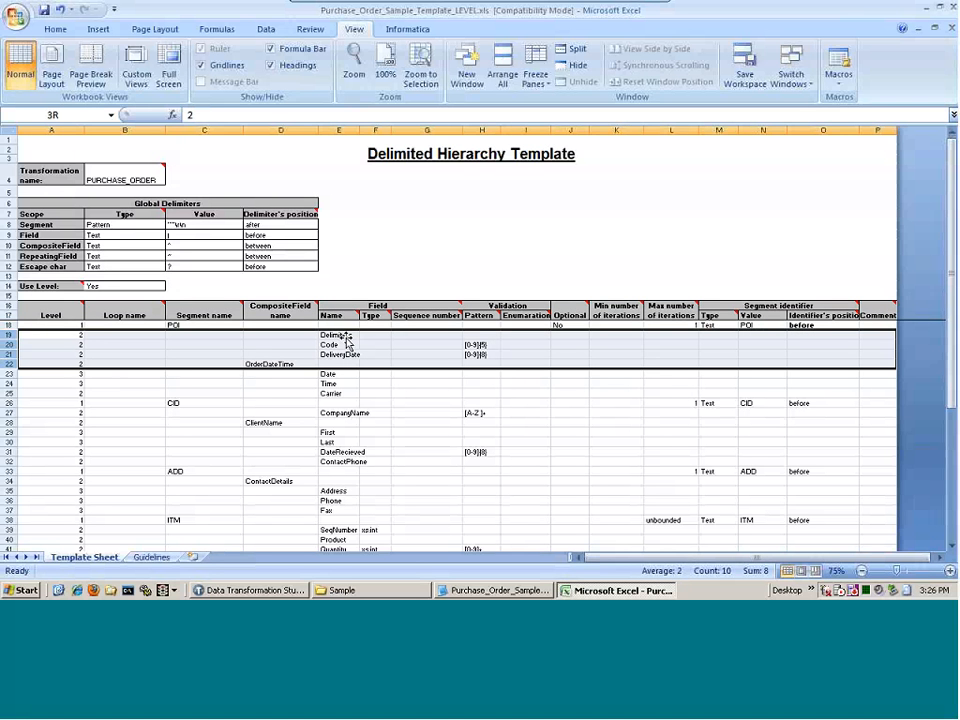
{"action": "left_click_drag", "start_coordinate": [345, 336], "coordinate": [447, 356]}
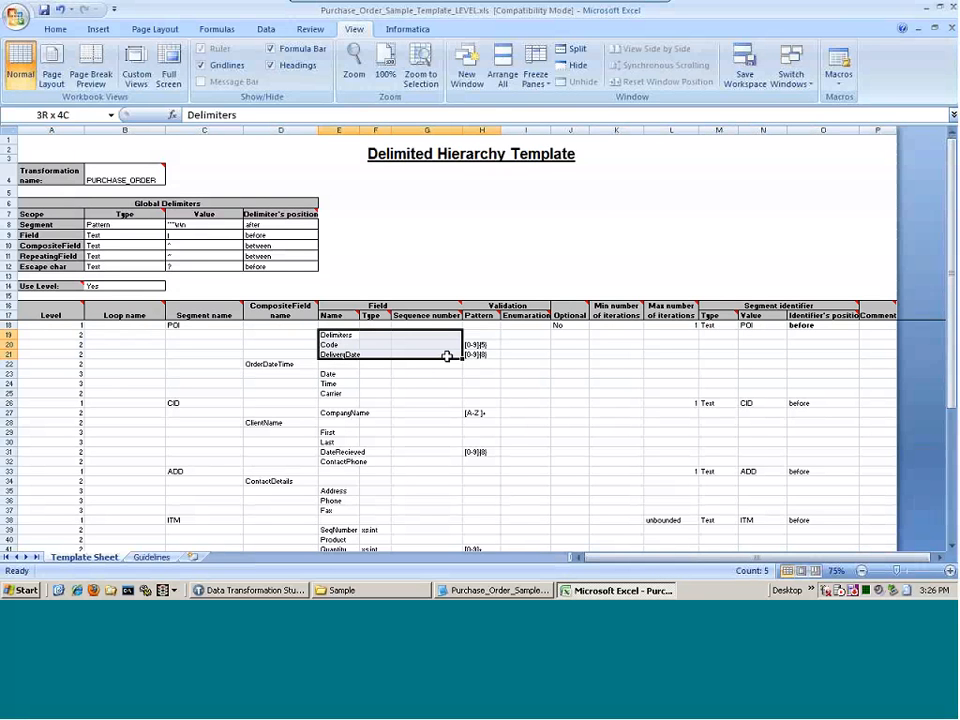
{"action": "left_click", "coordinate": [339, 337]}
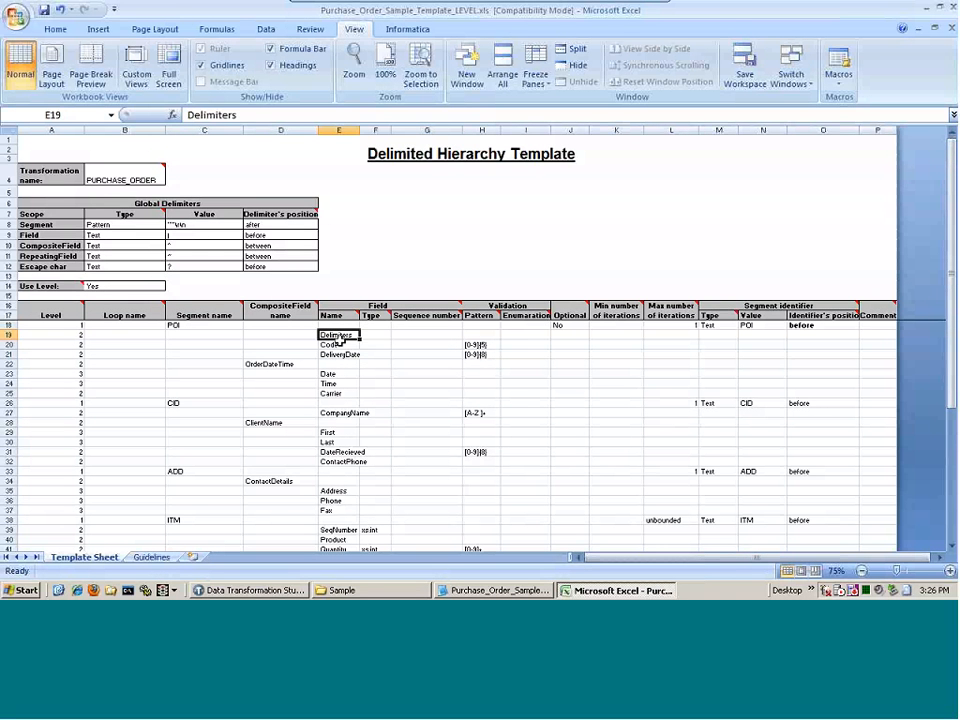
{"action": "left_click_drag", "start_coordinate": [340, 339], "coordinate": [478, 348]}
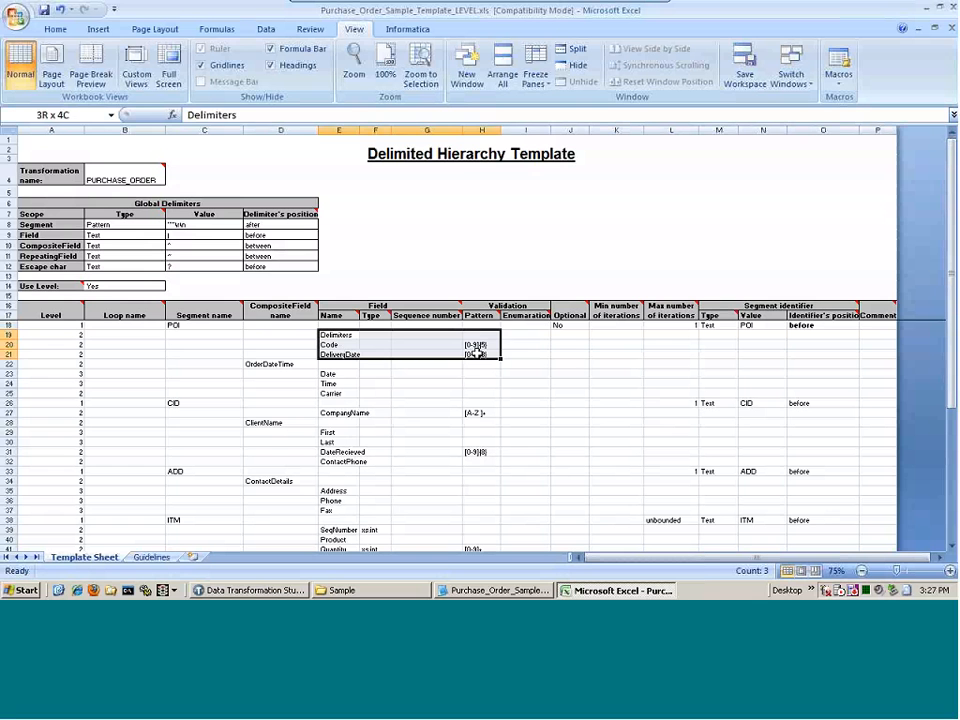
Inspect the Code pattern cell and the OrderDateTime composite's Date and Time rows 22–24
{"action": "left_click", "coordinate": [479, 350]}
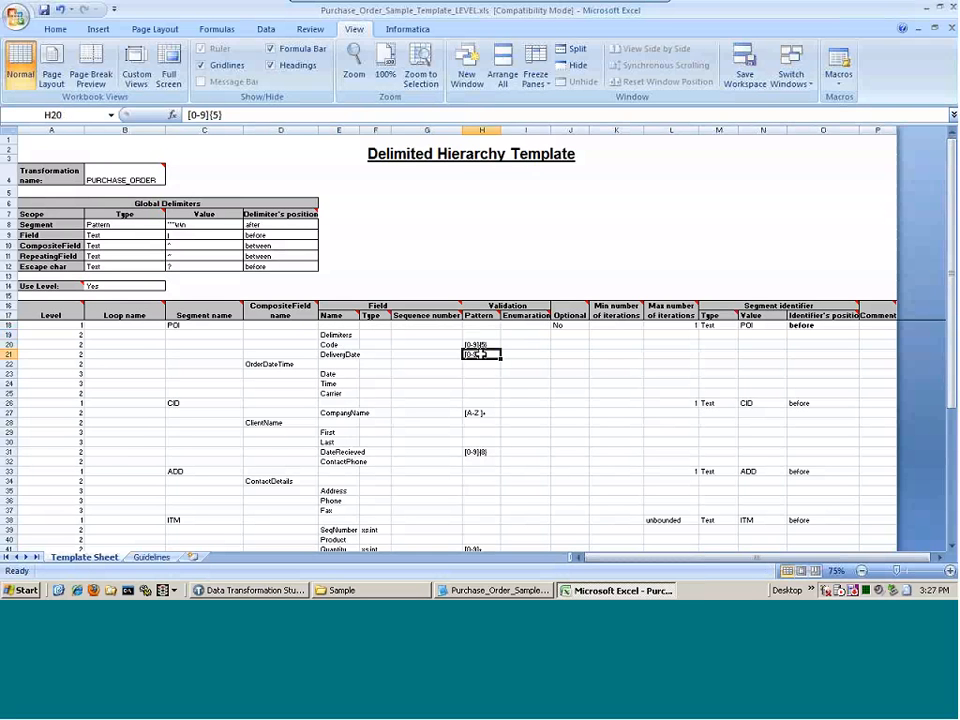
{"action": "left_click", "coordinate": [531, 349]}
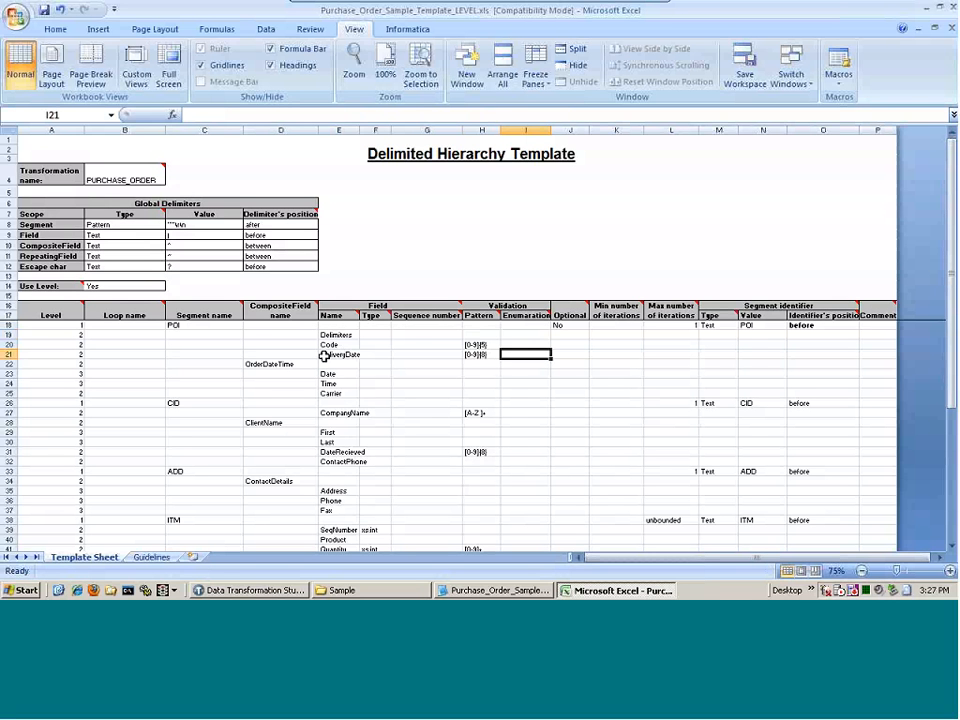
{"action": "left_click", "coordinate": [266, 367]}
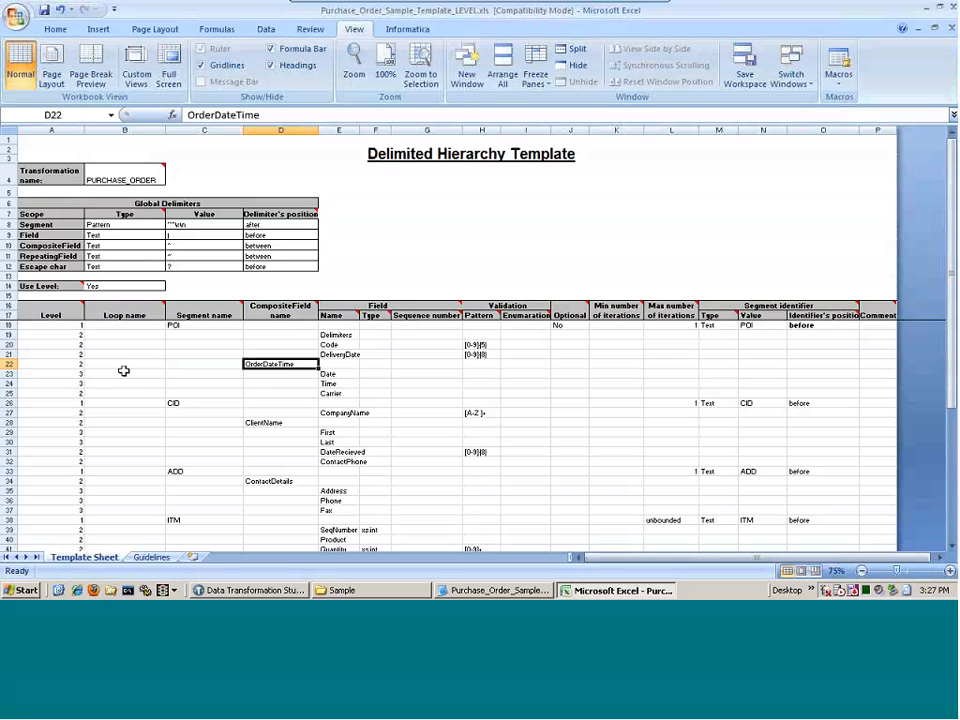
{"action": "left_click", "coordinate": [4, 363]}
{"action": "left_click_drag", "start_coordinate": [4, 363], "coordinate": [4, 383]}
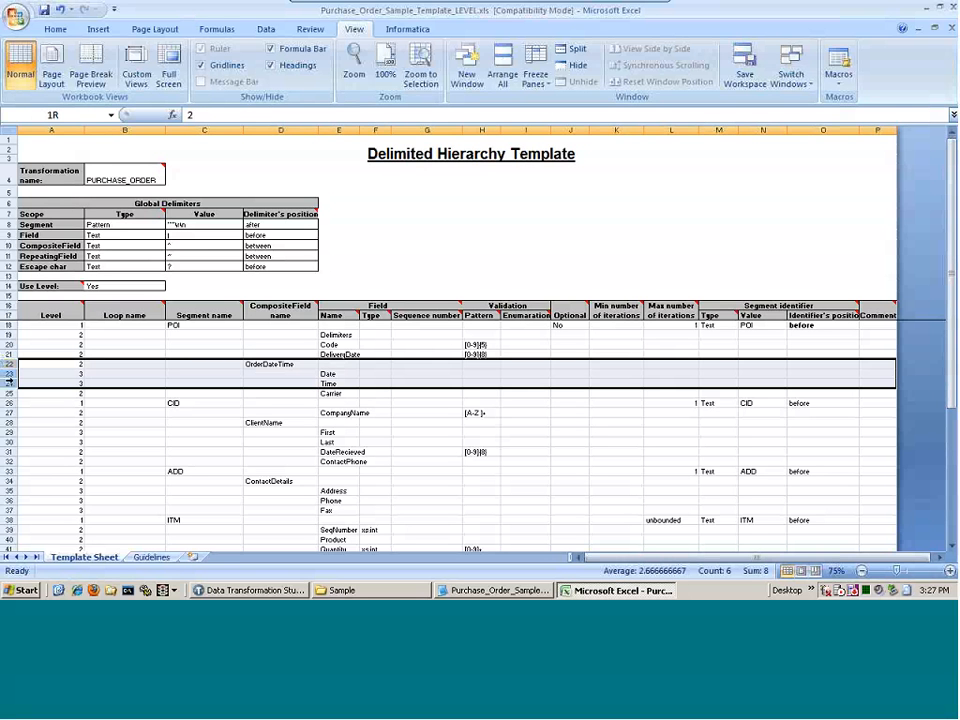
{"action": "left_click_drag", "start_coordinate": [347, 373], "coordinate": [341, 381]}
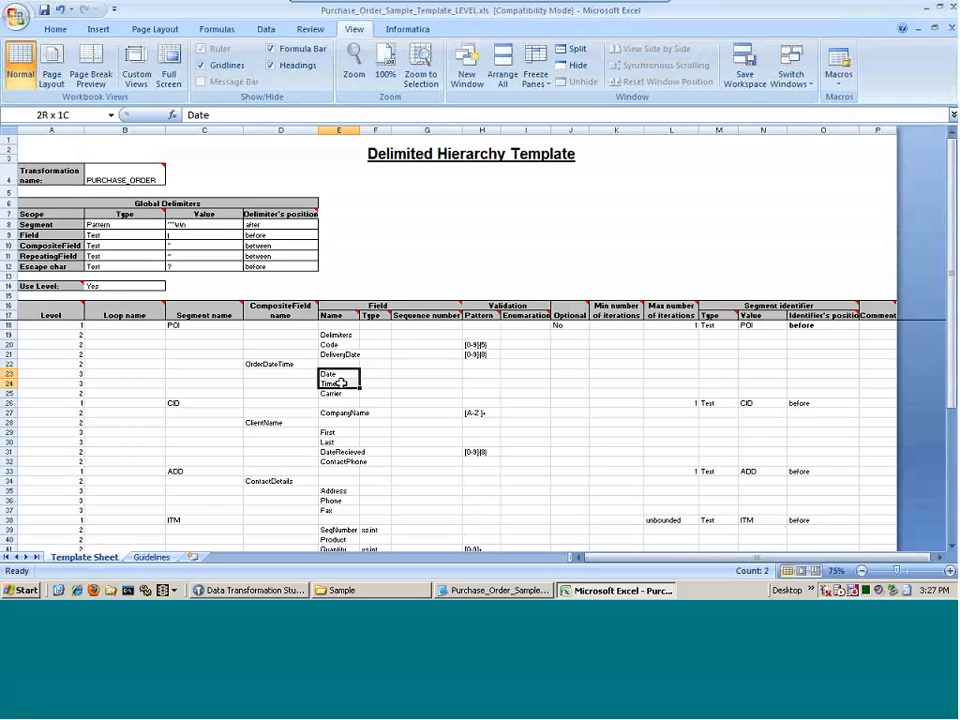
Match the sample's order date 20040719 and 000 value to the template, then go to Studio
{"action": "left_click", "coordinate": [494, 590]}
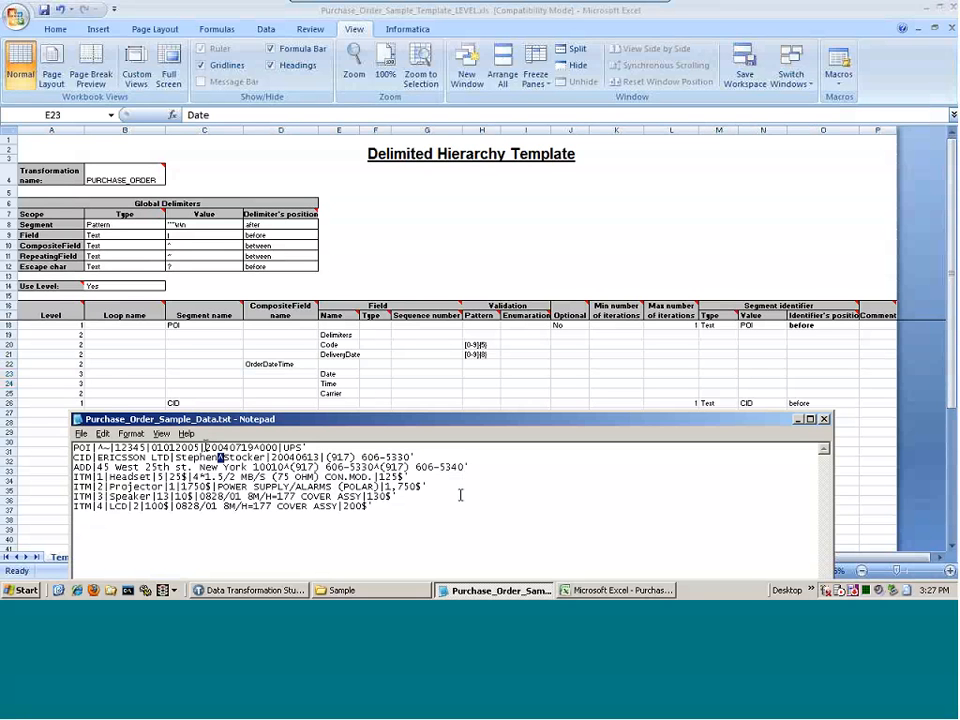
{"action": "left_click_drag", "start_coordinate": [205, 447], "coordinate": [253, 441]}
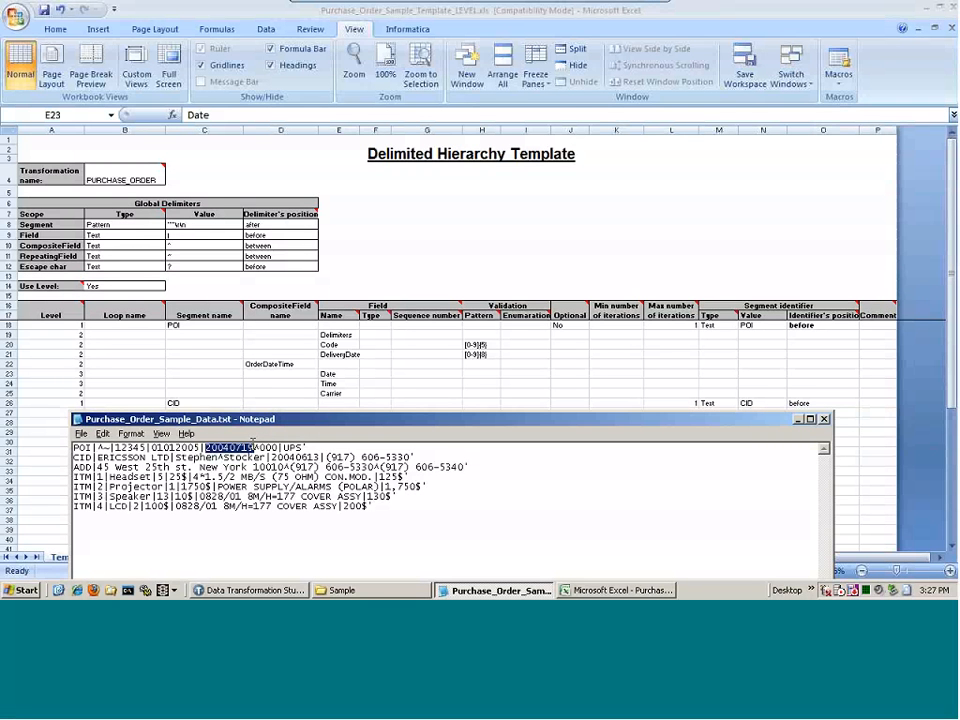
{"action": "double_click", "coordinate": [269, 447]}
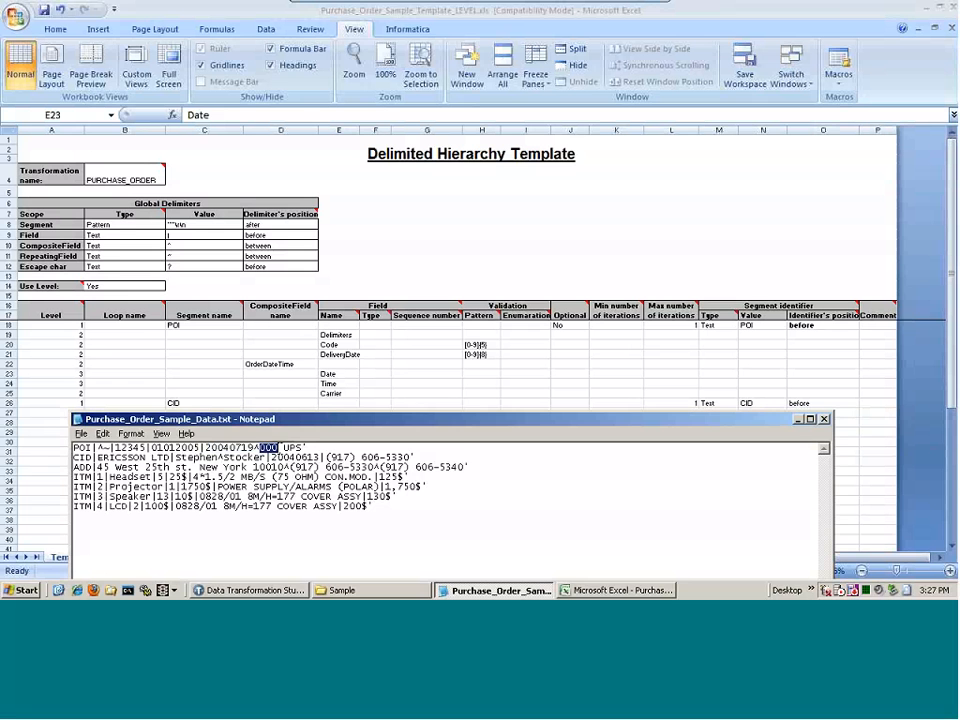
{"action": "key", "text": "alt+Tab"}
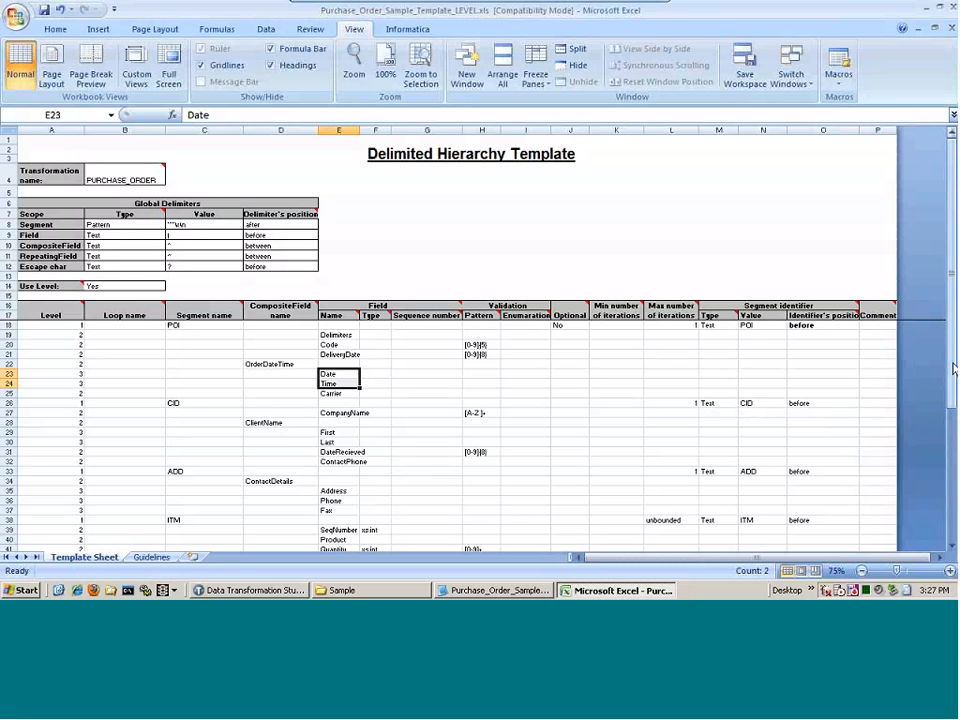
{"action": "mouse_move", "coordinate": [952, 360]}
{"action": "left_mouse_down"}
{"action": "mouse_move", "coordinate": [952, 385]}
{"action": "mouse_move", "coordinate": [952, 360]}
{"action": "left_mouse_up"}
{"action": "left_click", "coordinate": [252, 590]}
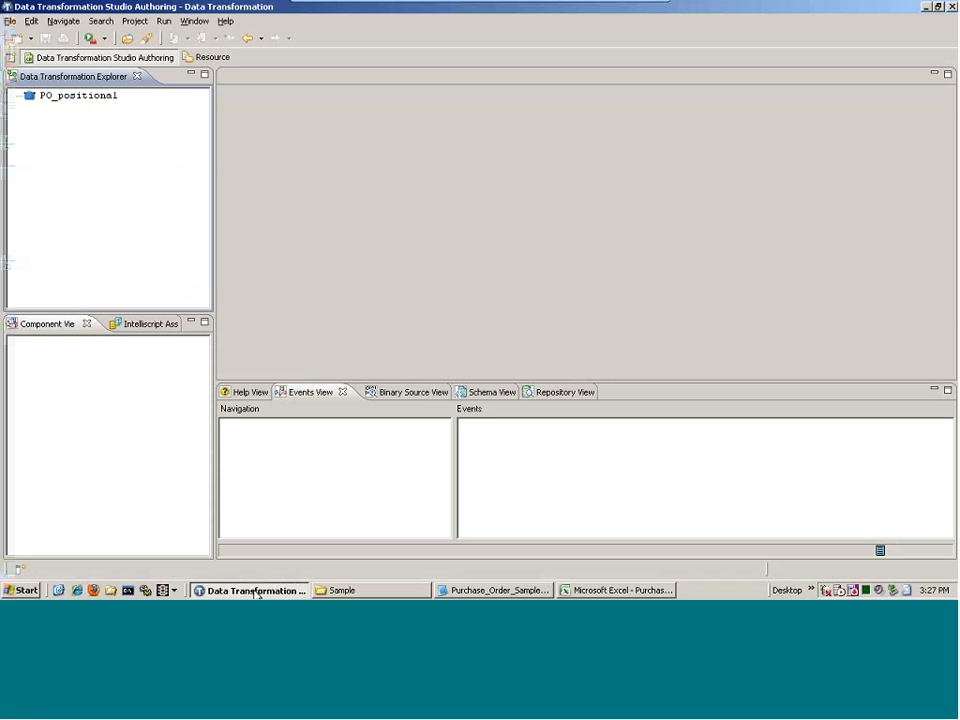
Start a new imported project named PO_delimited
{"action": "left_click", "coordinate": [10, 22]}
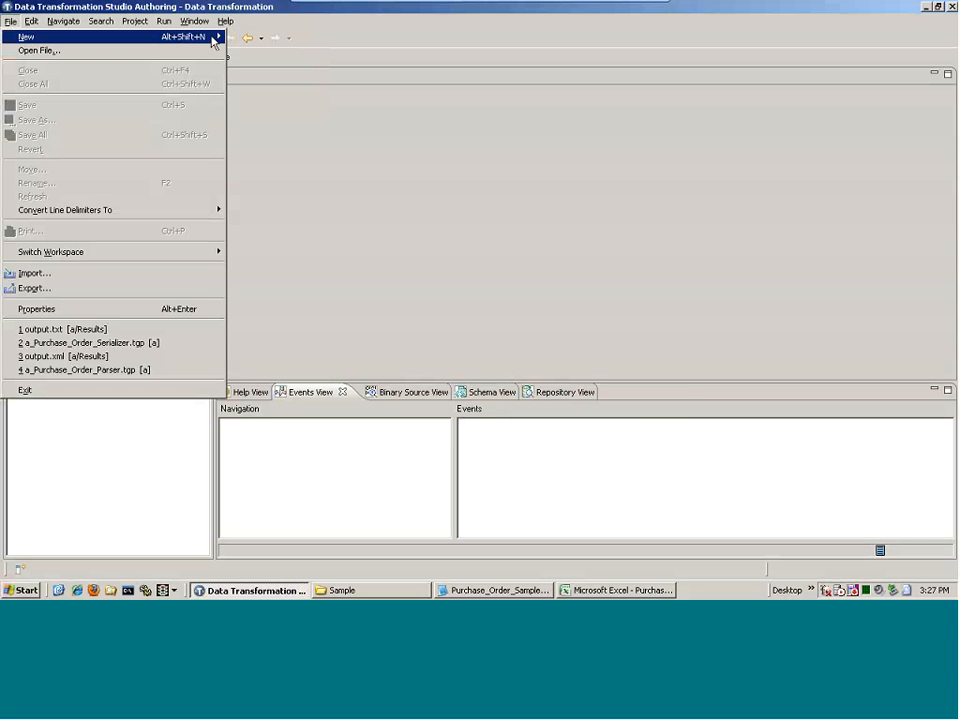
{"action": "mouse_move", "coordinate": [213, 43]}
{"action": "left_click", "coordinate": [262, 36]}
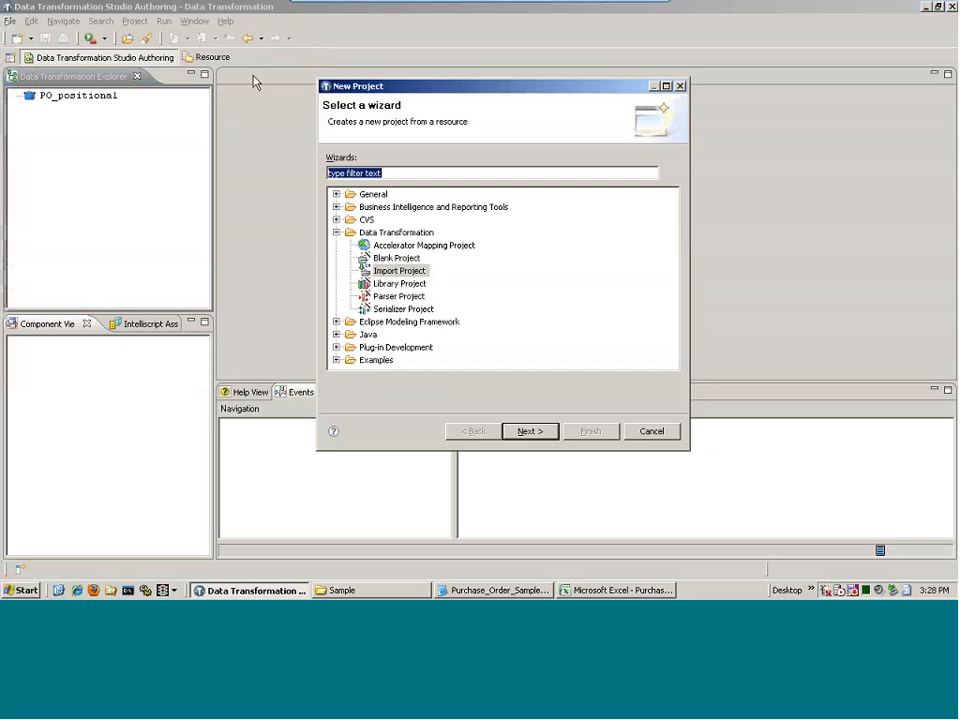
{"action": "double_click", "coordinate": [379, 272]}
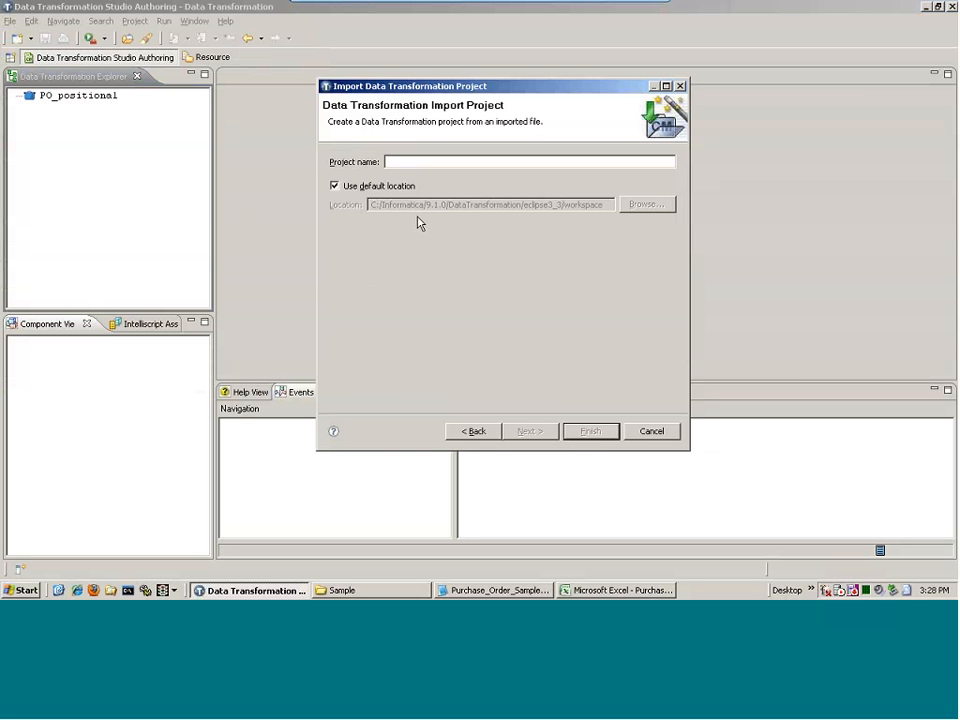
{"action": "type", "text": "PO"}
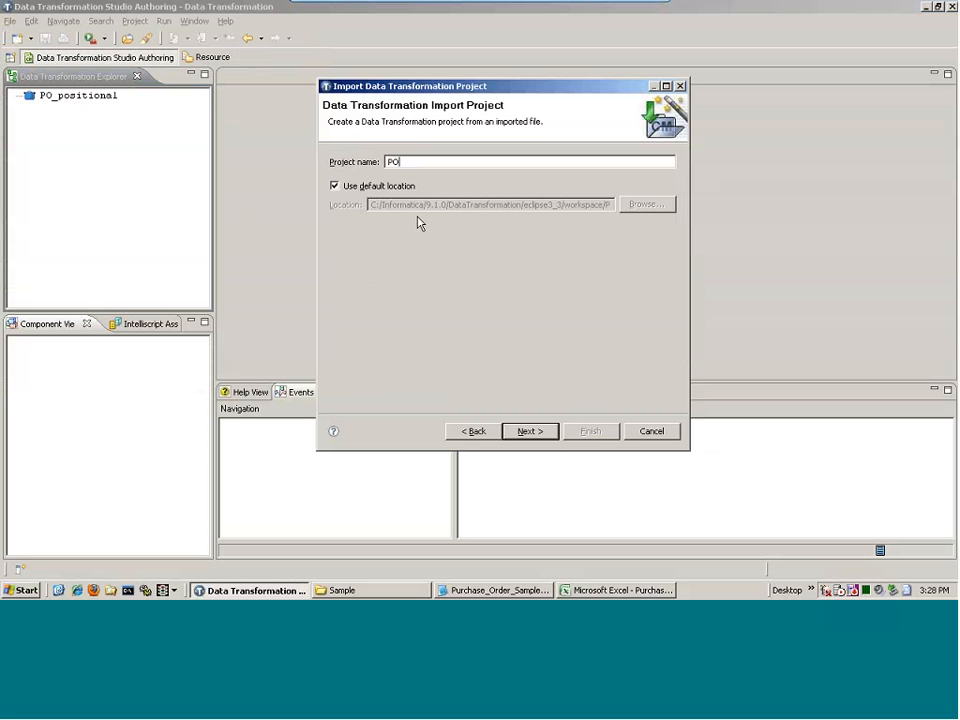
{"action": "type", "text": "_delimited"}
{"action": "key", "text": "Return"}
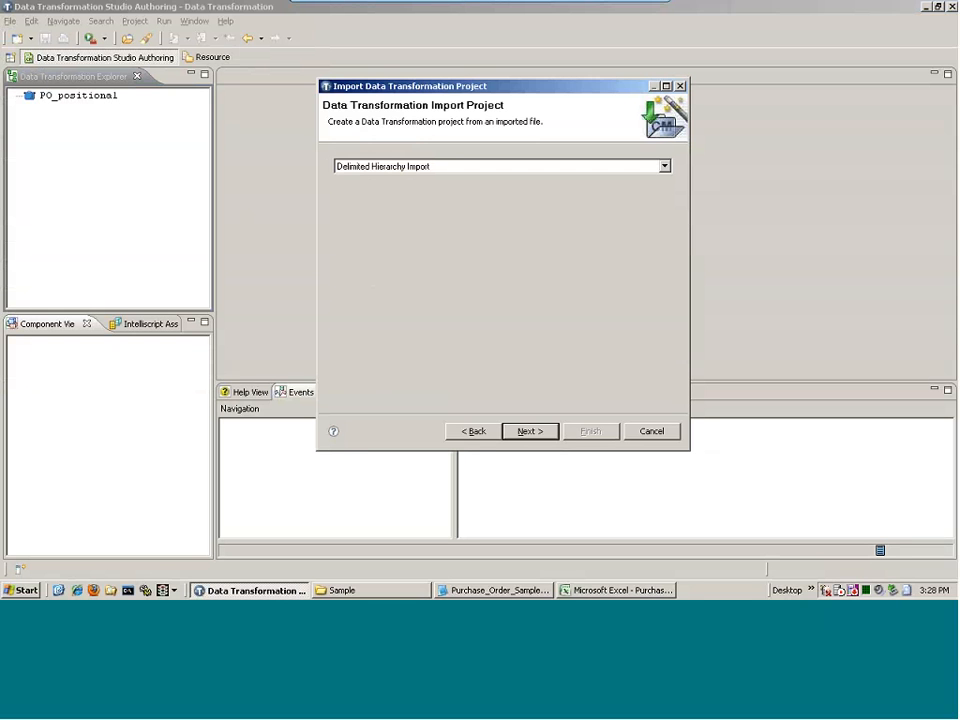
Keep Delimited Hierarchy Import as the import type and browse for the template workbook
{"action": "left_click", "coordinate": [575, 167]}
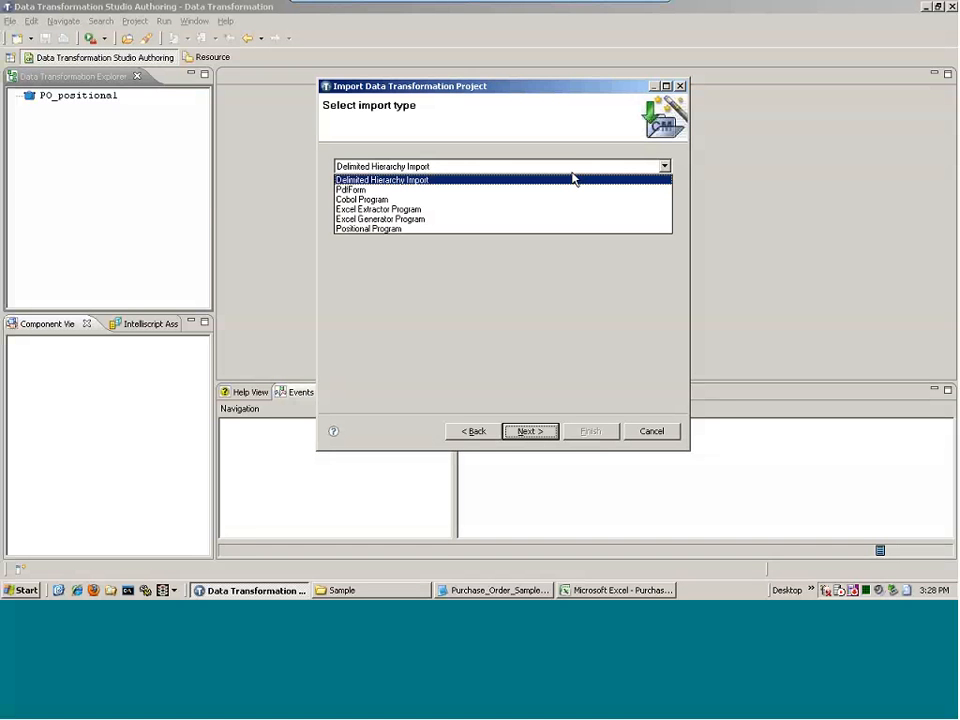
{"action": "left_click", "coordinate": [575, 179]}
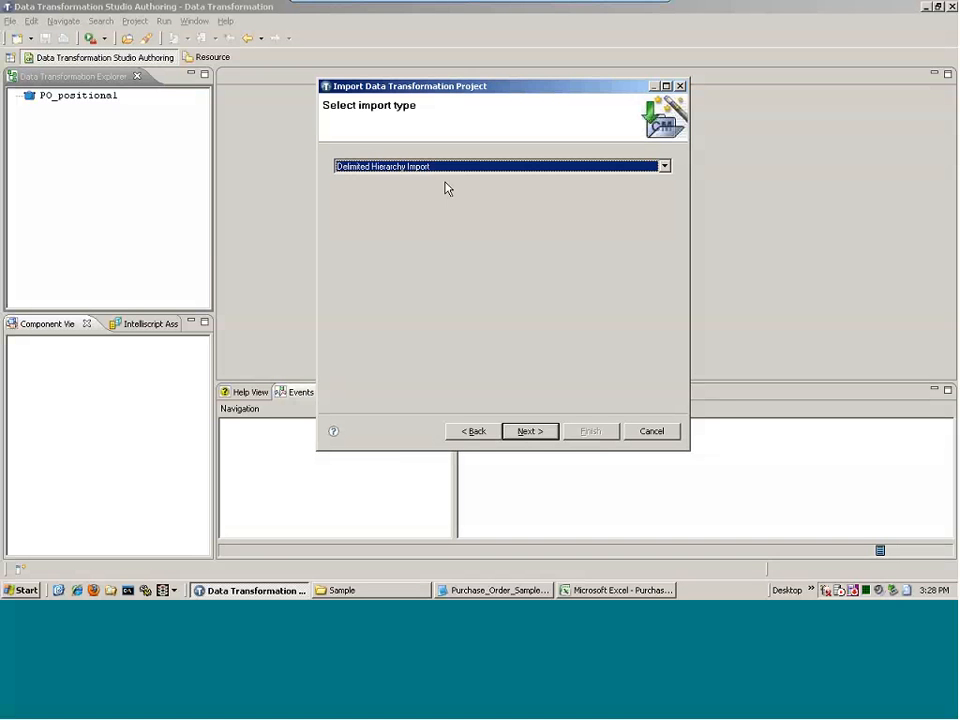
{"action": "left_click", "coordinate": [530, 431]}
{"action": "left_click", "coordinate": [635, 190]}
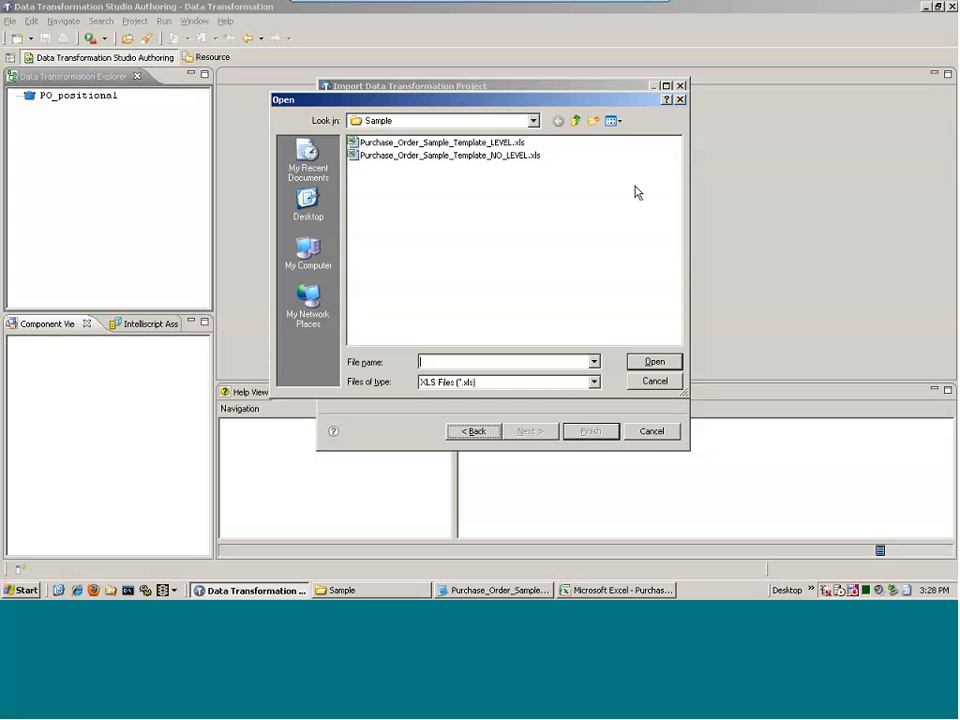
Import Purchase_Order_Sample_Template_LEVEL.xls to finish PO_delimited and expand its Scripts folder
{"action": "left_click", "coordinate": [420, 147]}
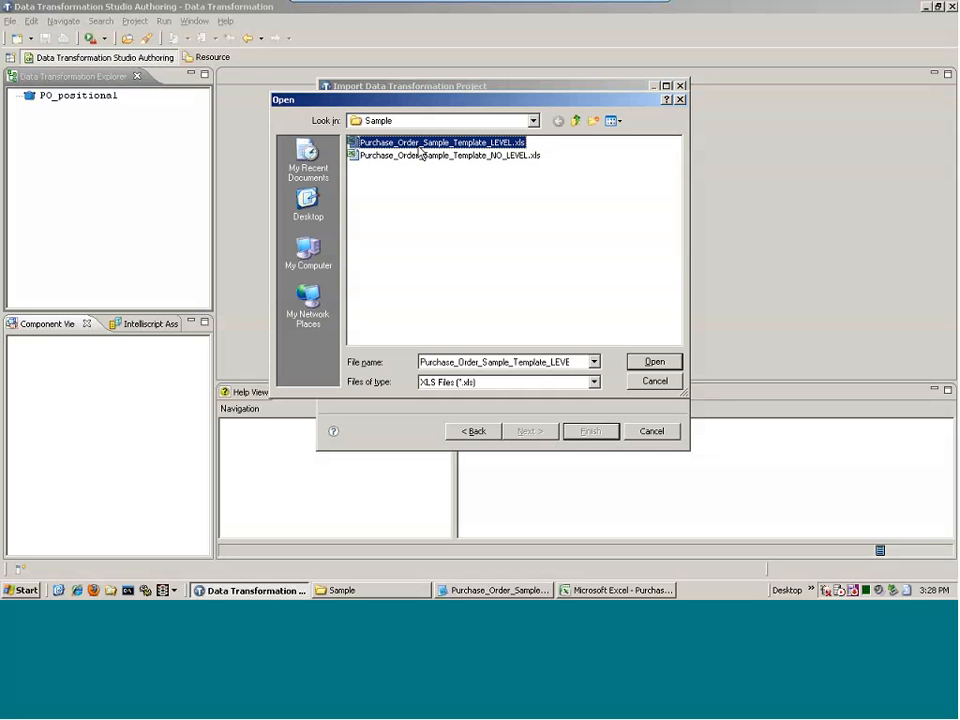
{"action": "double_click", "coordinate": [420, 152]}
{"action": "left_click", "coordinate": [583, 431]}
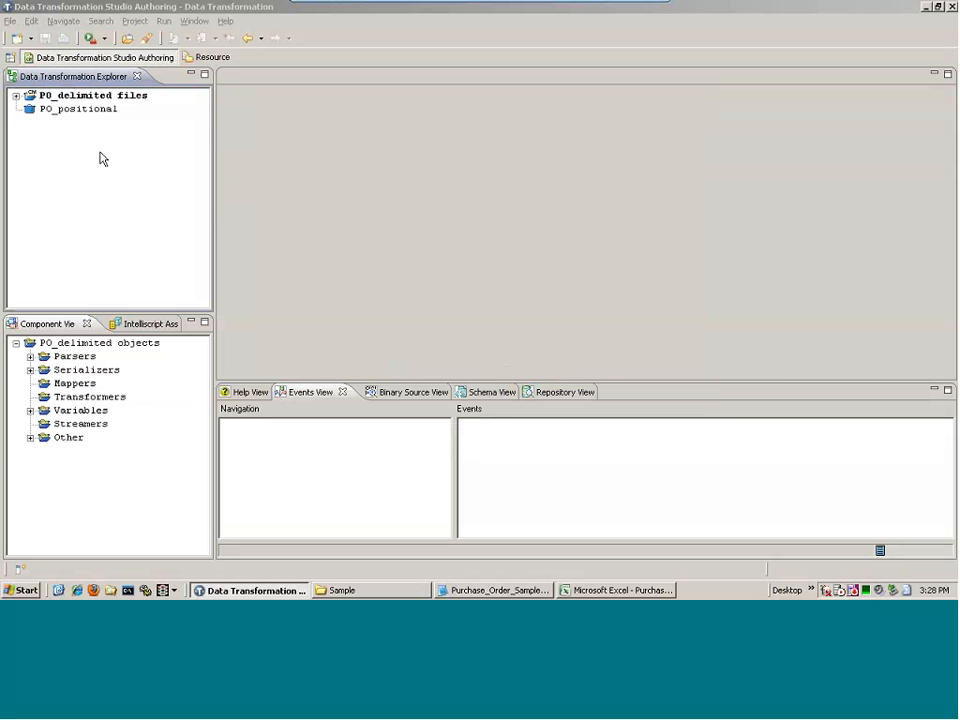
{"action": "left_click", "coordinate": [16, 97]}
{"action": "left_click", "coordinate": [35, 138]}
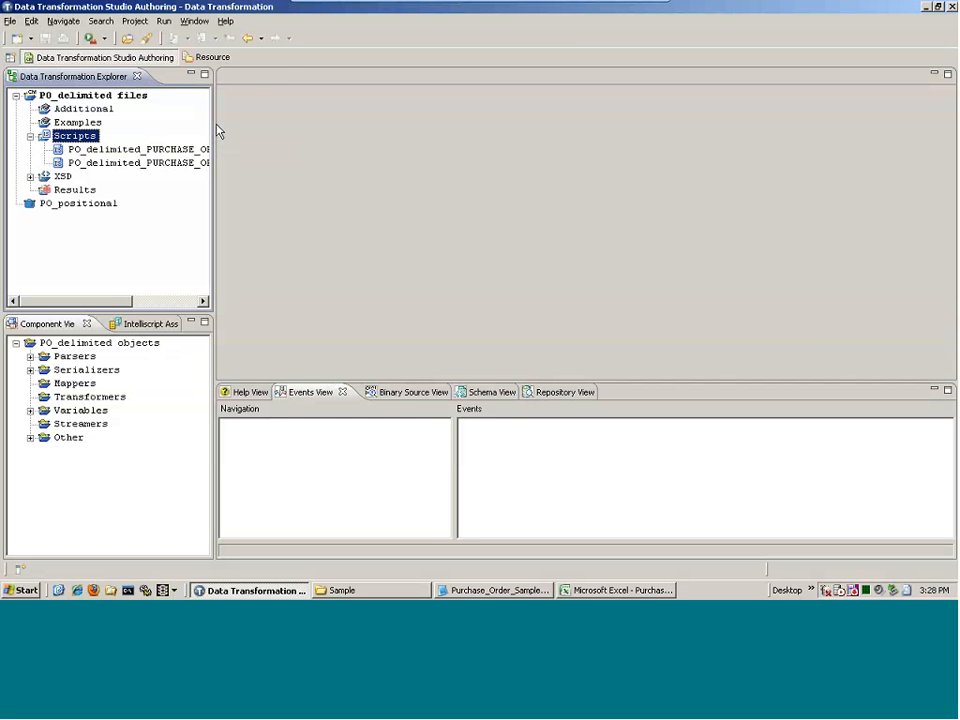
Widen the explorer, show the Schema View and expand PURCHASE_ORDER down to S_POI
{"action": "left_click_drag", "start_coordinate": [212, 123], "coordinate": [270, 124]}
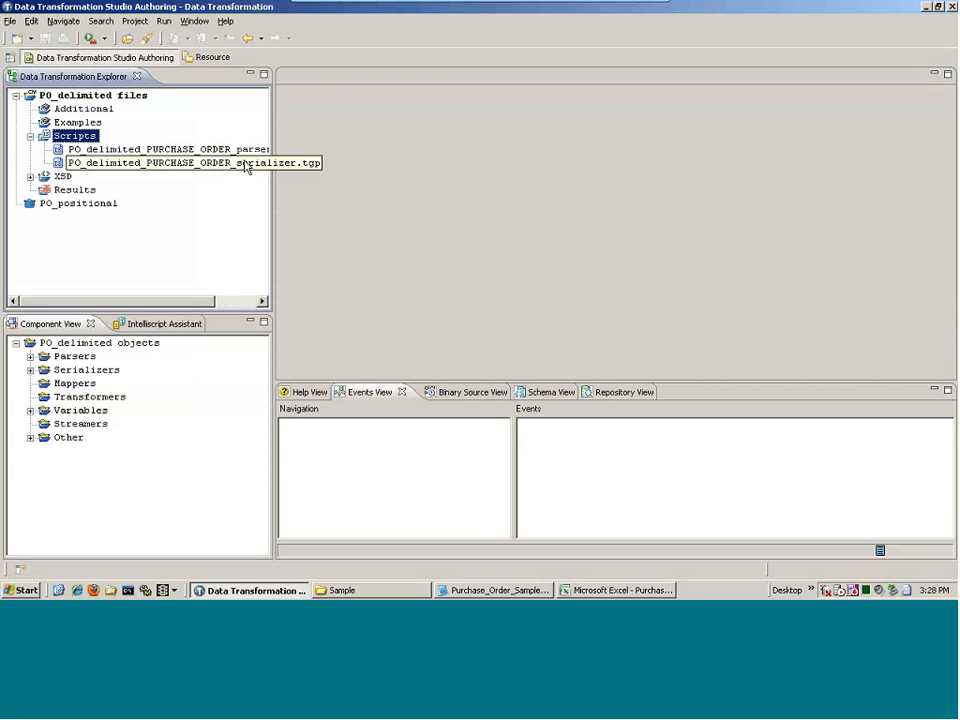
{"action": "left_click", "coordinate": [540, 392]}
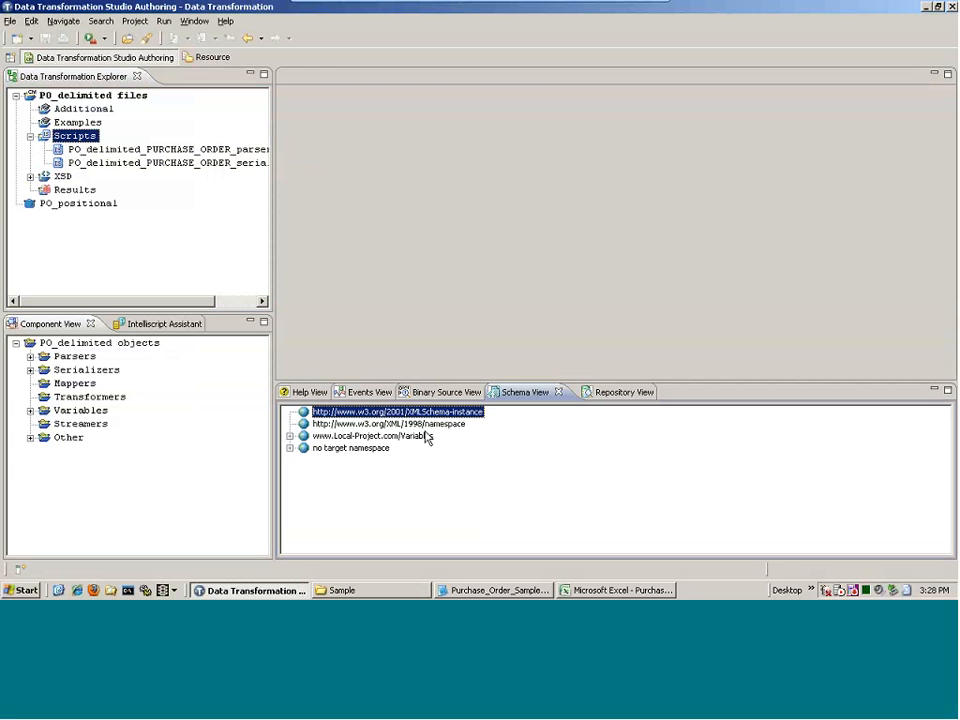
{"action": "double_click", "coordinate": [301, 450]}
{"action": "double_click", "coordinate": [318, 461]}
{"action": "left_click", "coordinate": [333, 484]}
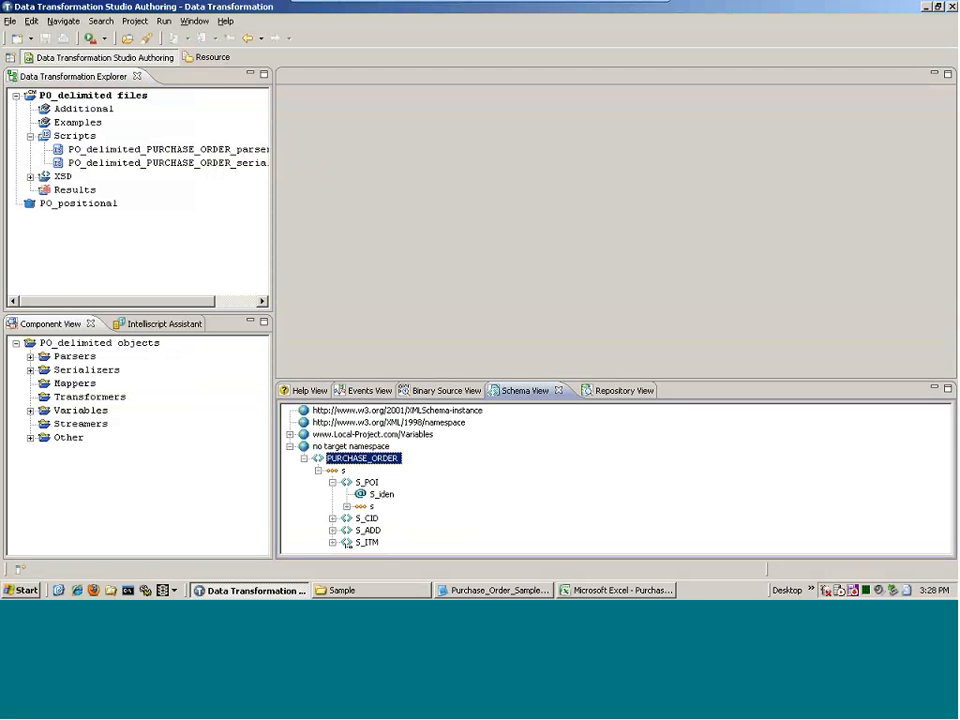
{"action": "left_click_drag", "start_coordinate": [401, 383], "coordinate": [401, 272]}
Reveal the S_POI and S_CID fields, including CF_OrderDateTime's F_Date and F_Time
{"action": "left_click", "coordinate": [346, 398]}
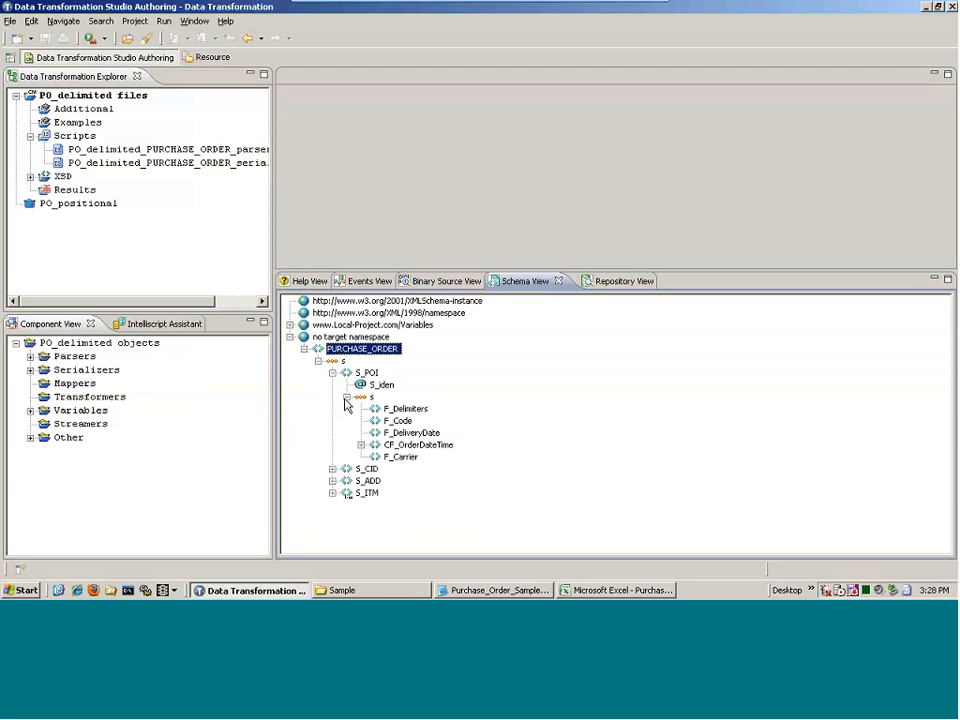
{"action": "left_click", "coordinate": [333, 468]}
{"action": "left_click", "coordinate": [346, 493]}
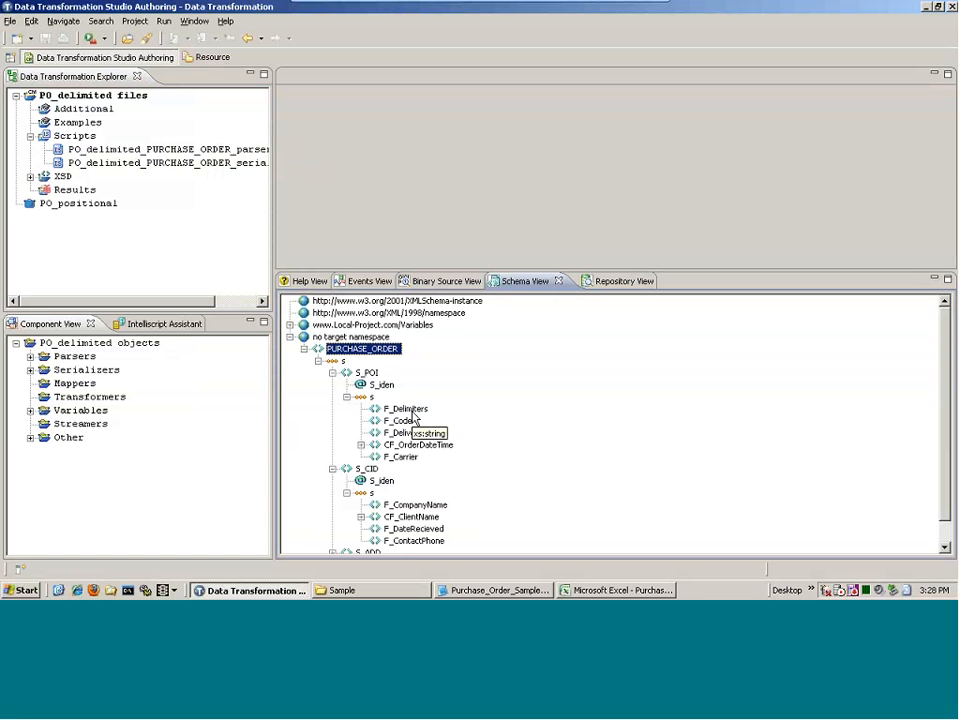
{"action": "left_click", "coordinate": [361, 444]}
{"action": "left_click", "coordinate": [375, 456]}
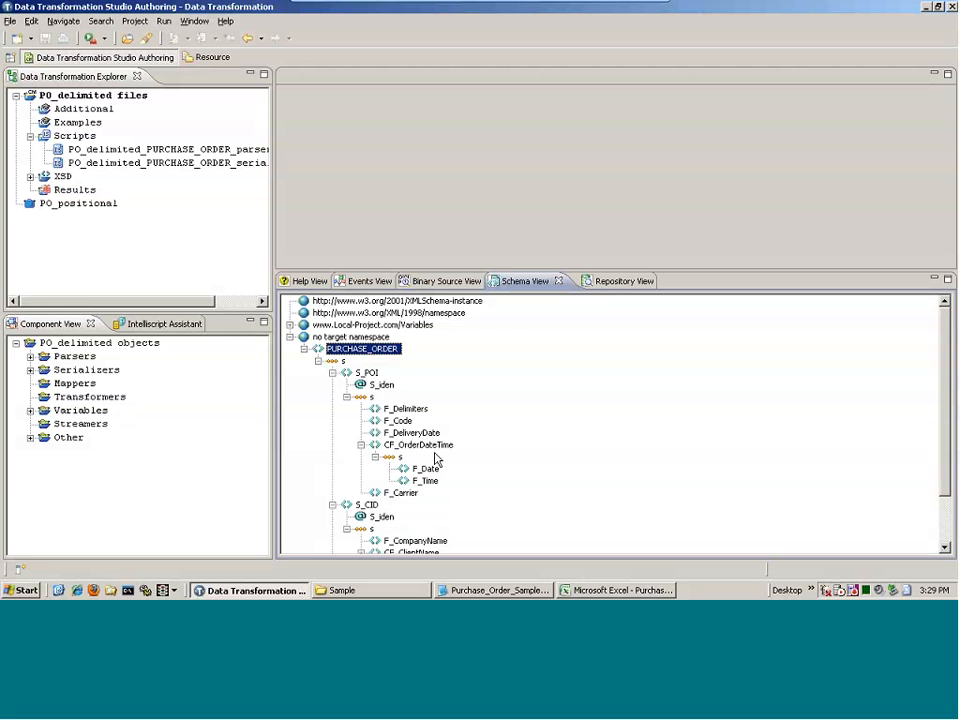
{"action": "scroll", "coordinate": [435, 458], "scroll_direction": "down", "scroll_amount": 2}
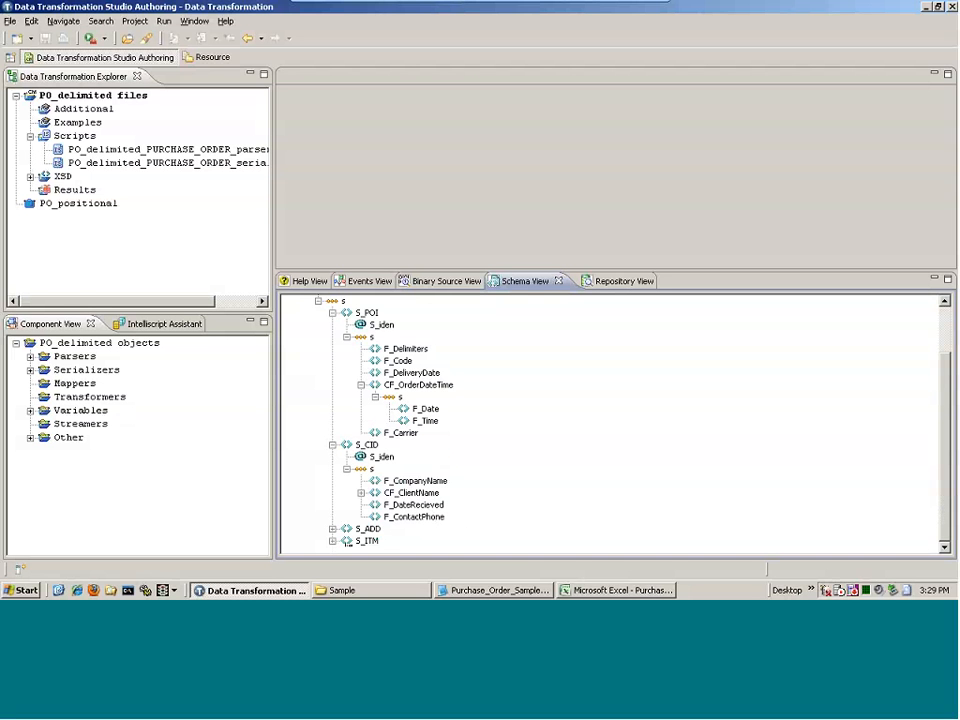
{"action": "left_click", "coordinate": [164, 21]}
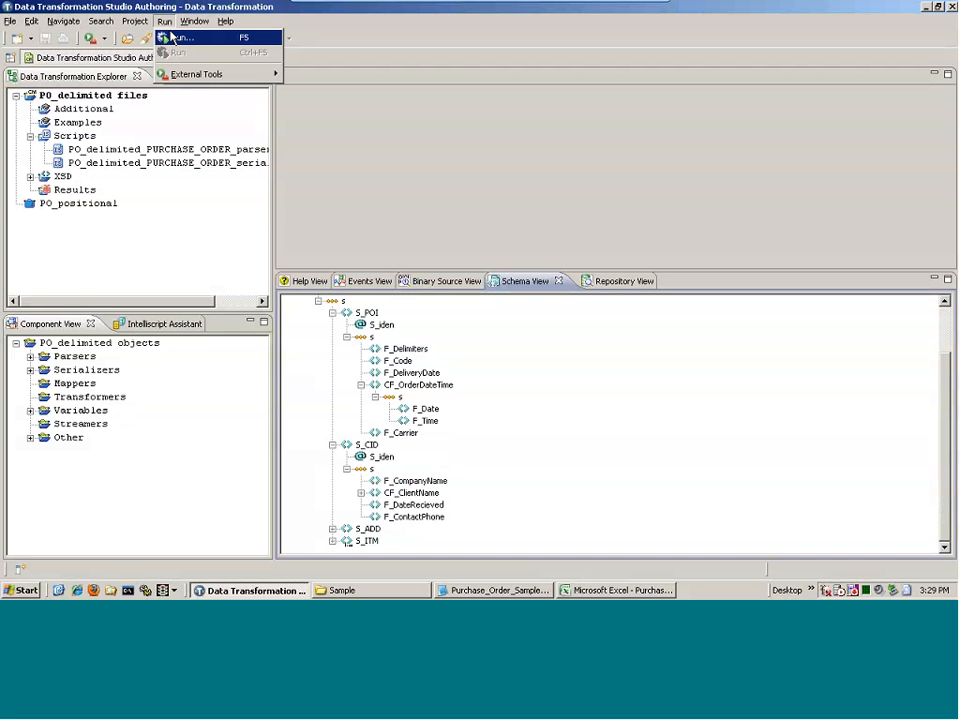
Keep P_PURCHASE_ORDER as the startup component and browse for the parser's input file
{"action": "left_click", "coordinate": [172, 37]}
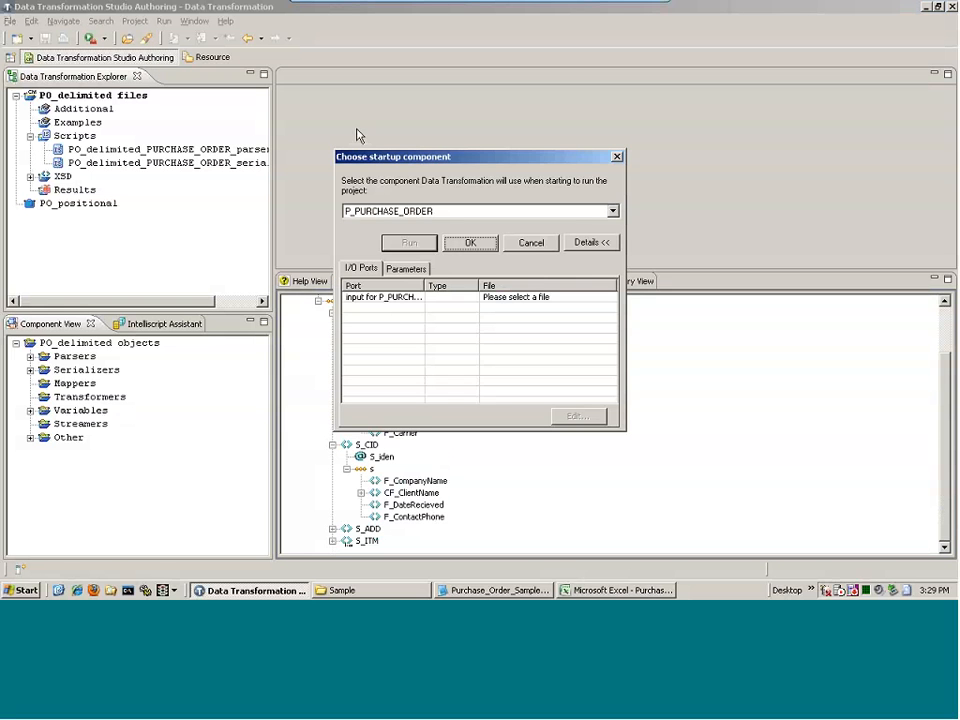
{"action": "left_click", "coordinate": [590, 213]}
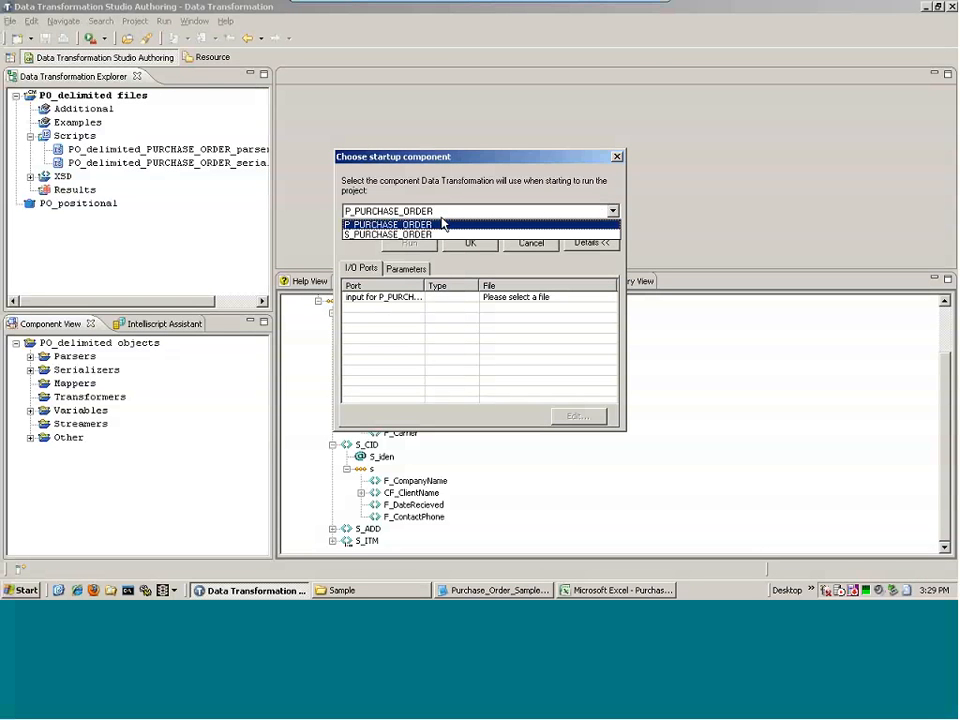
{"action": "left_click", "coordinate": [352, 226]}
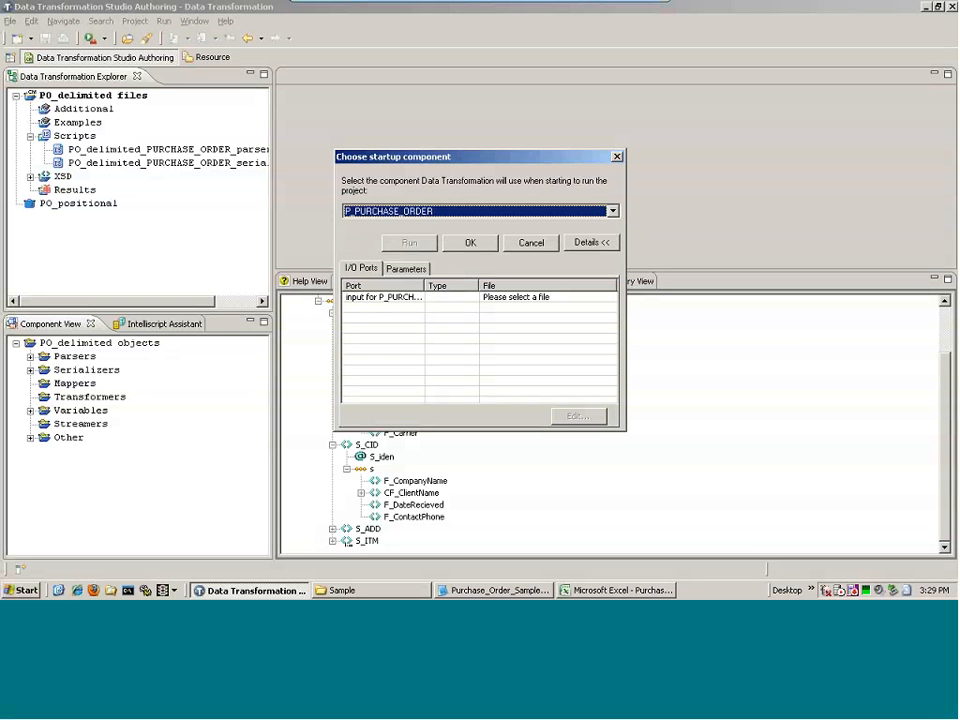
{"action": "left_click", "coordinate": [527, 299]}
{"action": "left_click", "coordinate": [527, 299]}
Run the project on Delimited Hierarchy Import Package\Sample\Purchase_Order_Sample_Data.txt
{"action": "left_click", "coordinate": [310, 252]}
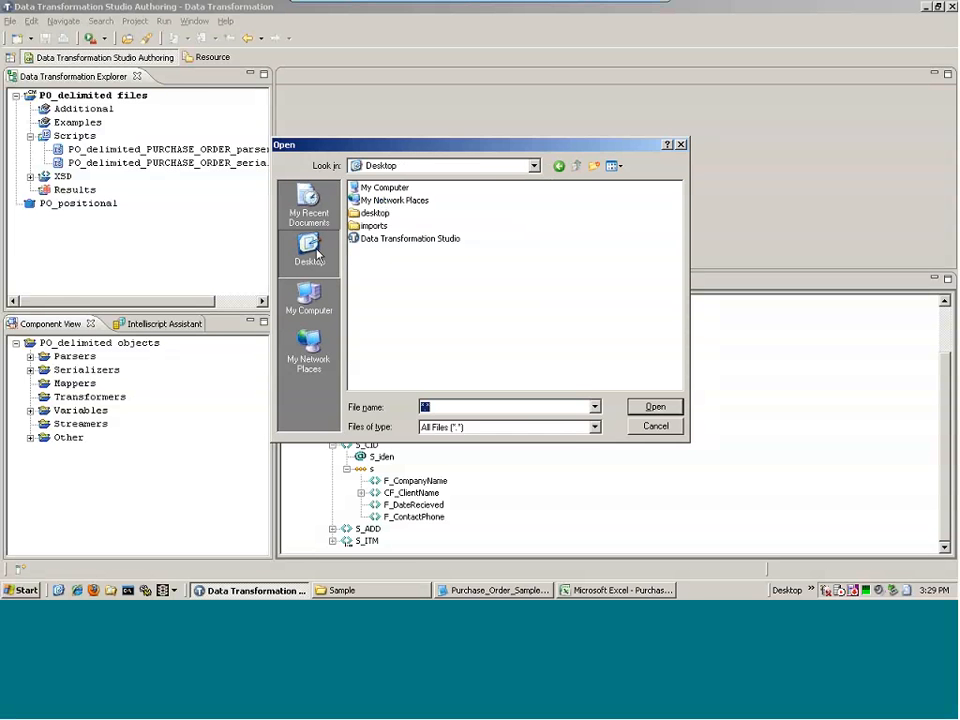
{"action": "double_click", "coordinate": [380, 226]}
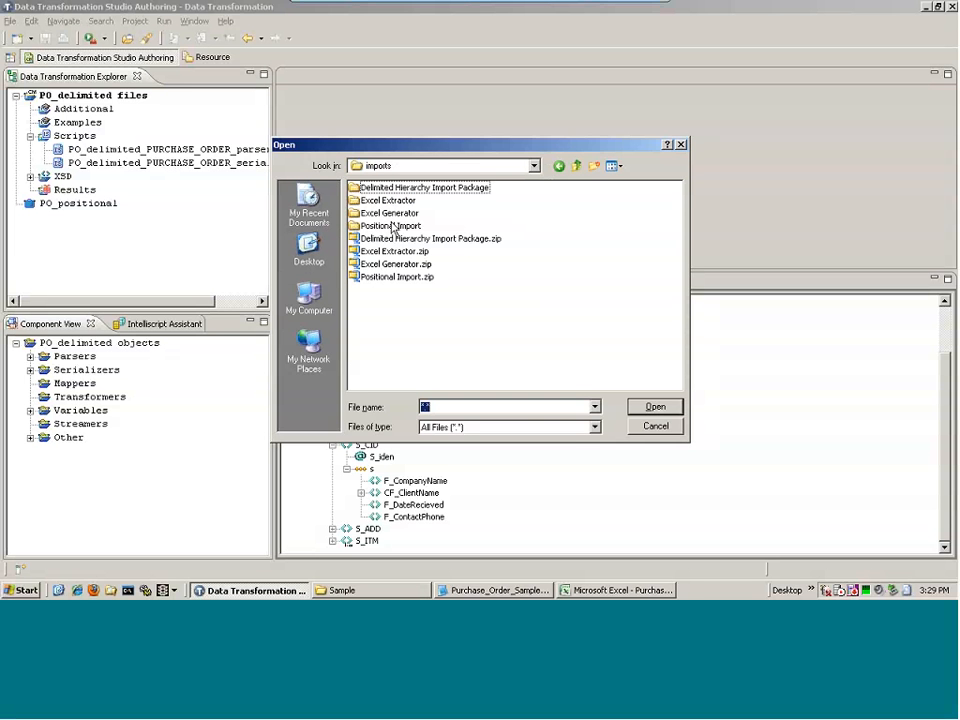
{"action": "double_click", "coordinate": [396, 188]}
{"action": "double_click", "coordinate": [382, 214]}
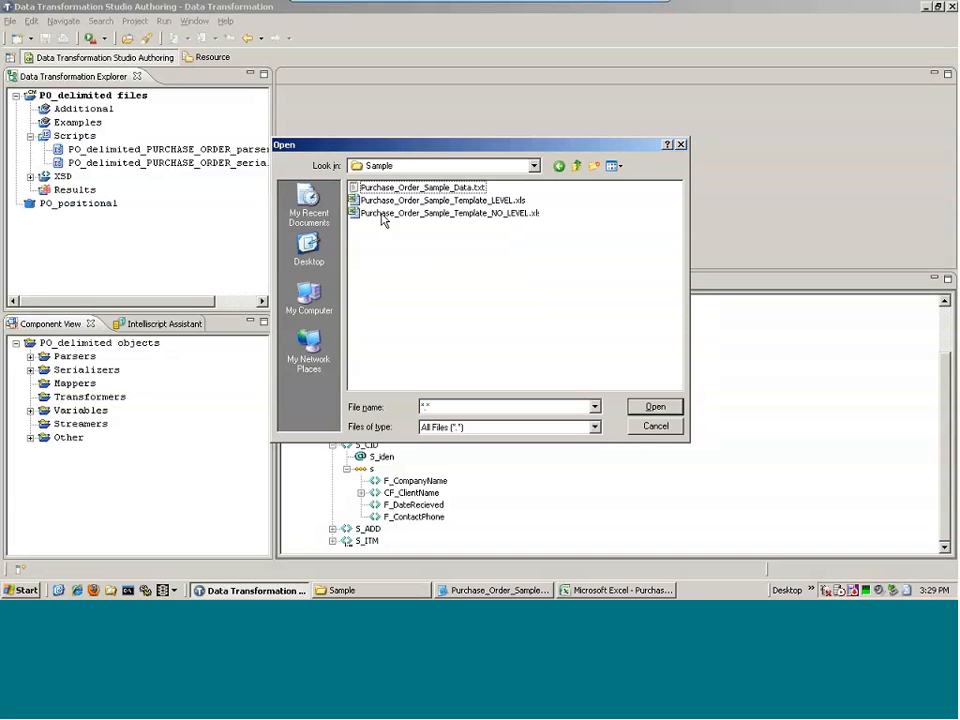
{"action": "double_click", "coordinate": [391, 188]}
{"action": "left_click", "coordinate": [413, 243]}
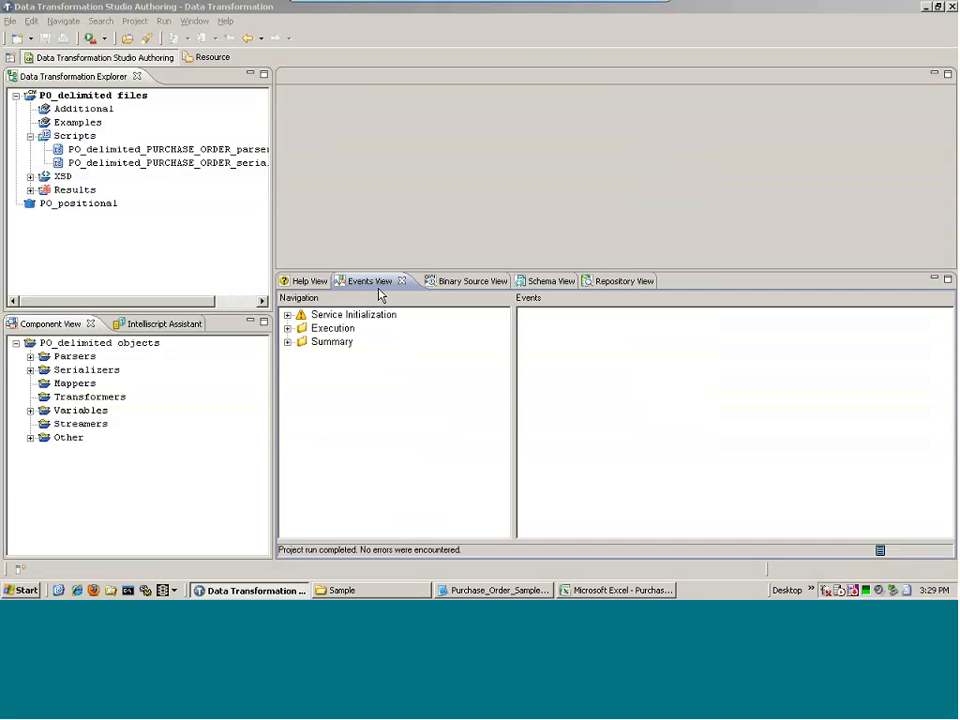
Open output.xml from Results and expand PURCHASE_ORDER, S_POI and CF_OrderDateTime
{"action": "left_click", "coordinate": [31, 190]}
{"action": "double_click", "coordinate": [97, 216]}
{"action": "left_click", "coordinate": [286, 106]}
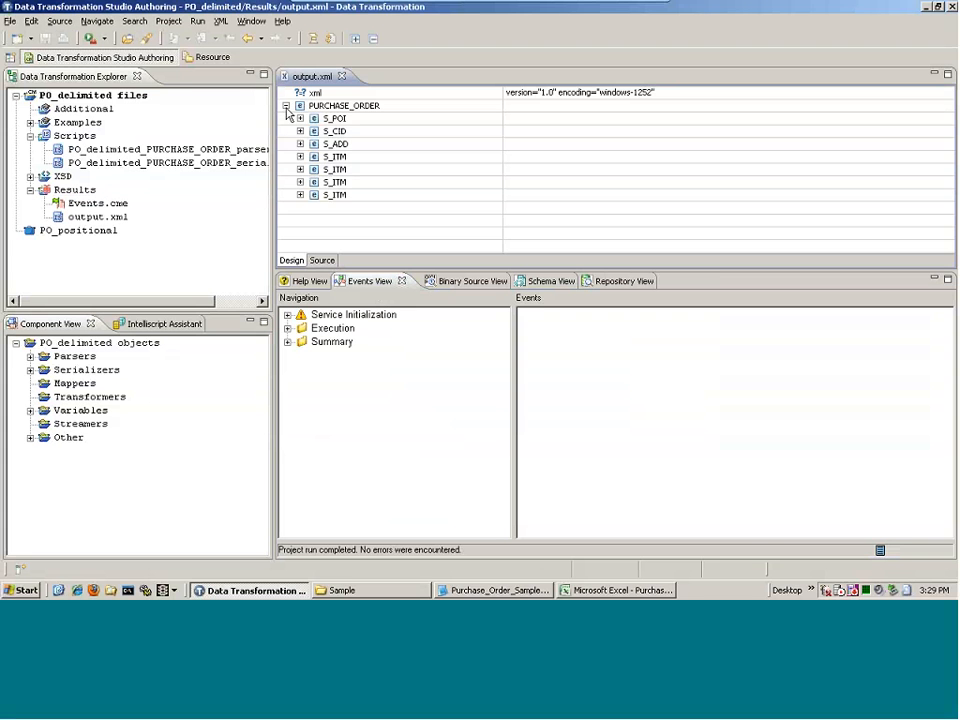
{"action": "left_click", "coordinate": [300, 118]}
{"action": "left_click", "coordinate": [314, 169]}
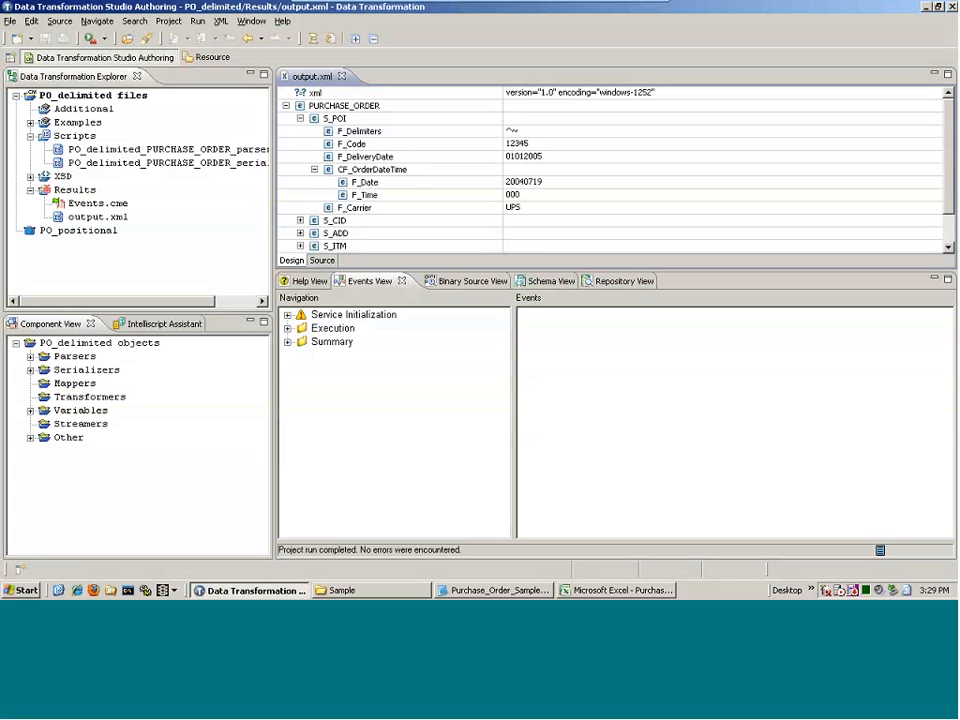
{"action": "left_click_drag", "start_coordinate": [435, 270], "coordinate": [435, 358]}
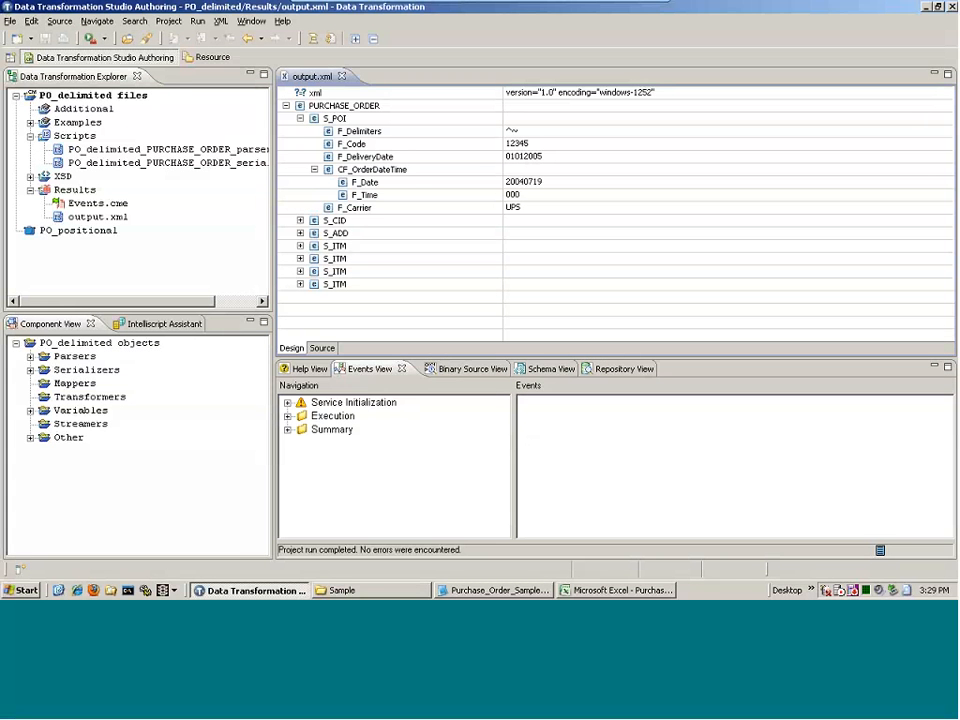
Expand S_CID's CF_ClientName and S_ADD's CF_ContactDetails to see name, address, phone and fax
{"action": "left_click", "coordinate": [300, 220]}
{"action": "left_click", "coordinate": [314, 246]}
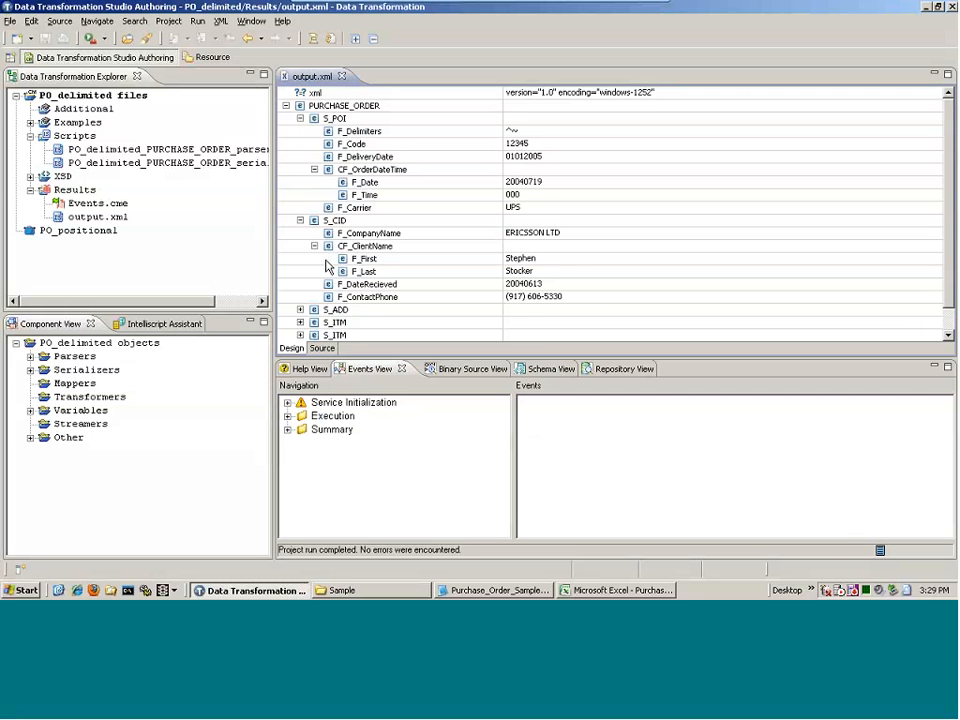
{"action": "left_click", "coordinate": [300, 309]}
{"action": "left_click", "coordinate": [314, 322]}
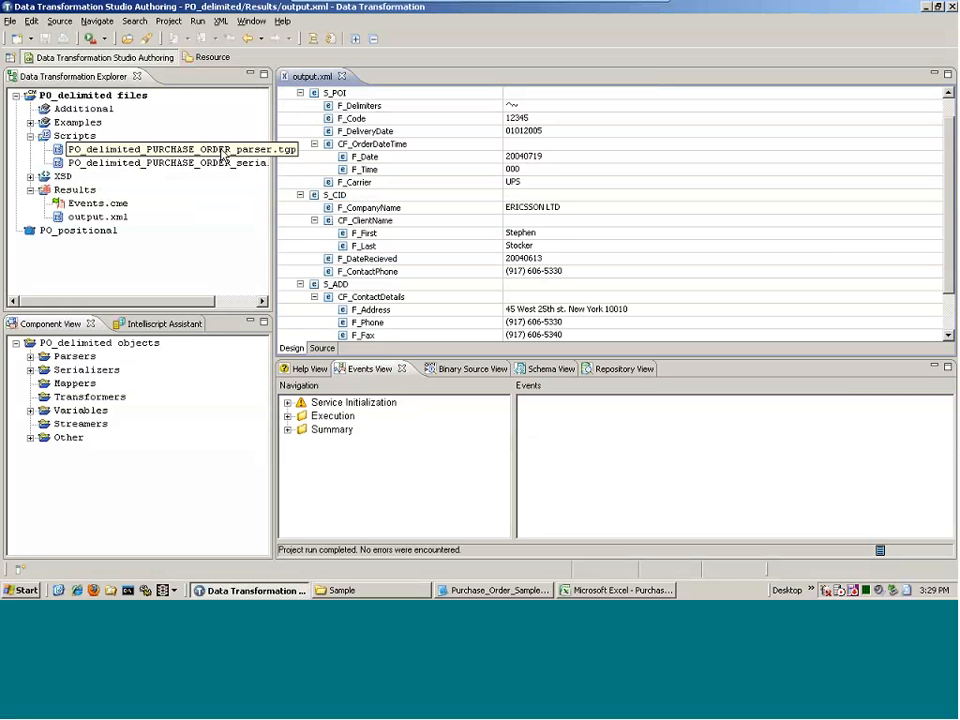
{"action": "double_click", "coordinate": [216, 163]}
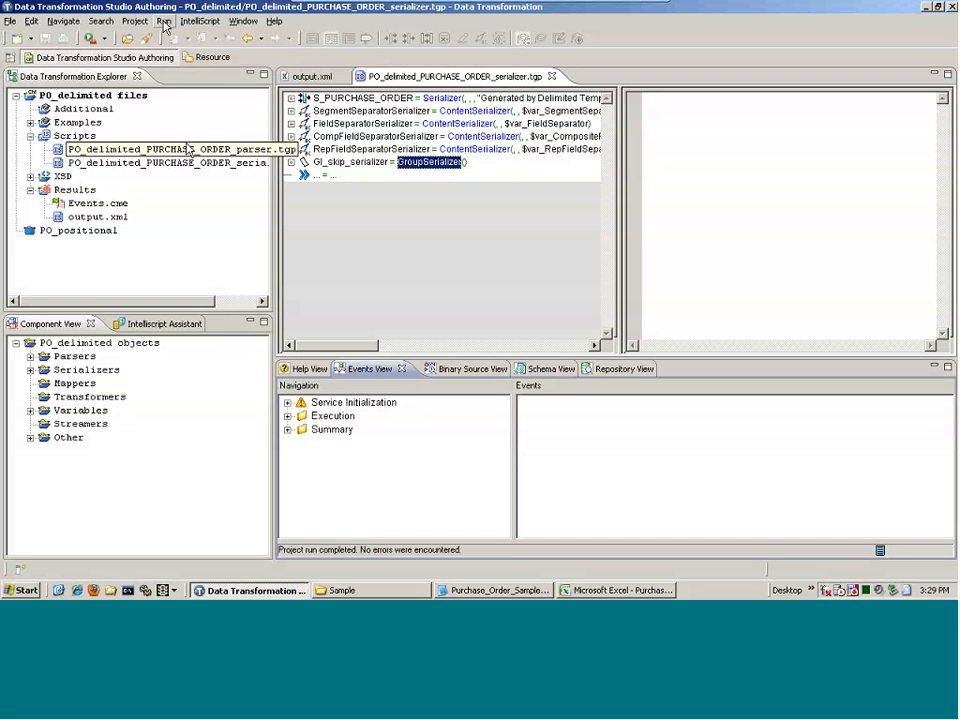
Open PO_delimited_PURCHASE_ORDER_parser.tgp and select its P_PURCHASE_ORDER parser line
{"action": "left_click", "coordinate": [164, 22]}
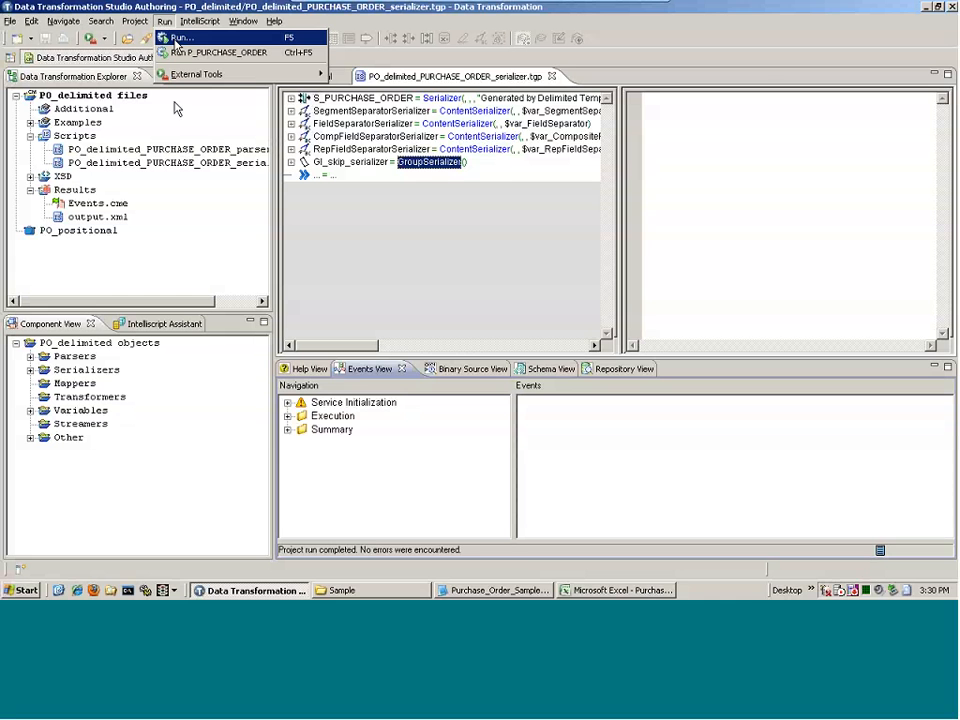
{"action": "double_click", "coordinate": [185, 149]}
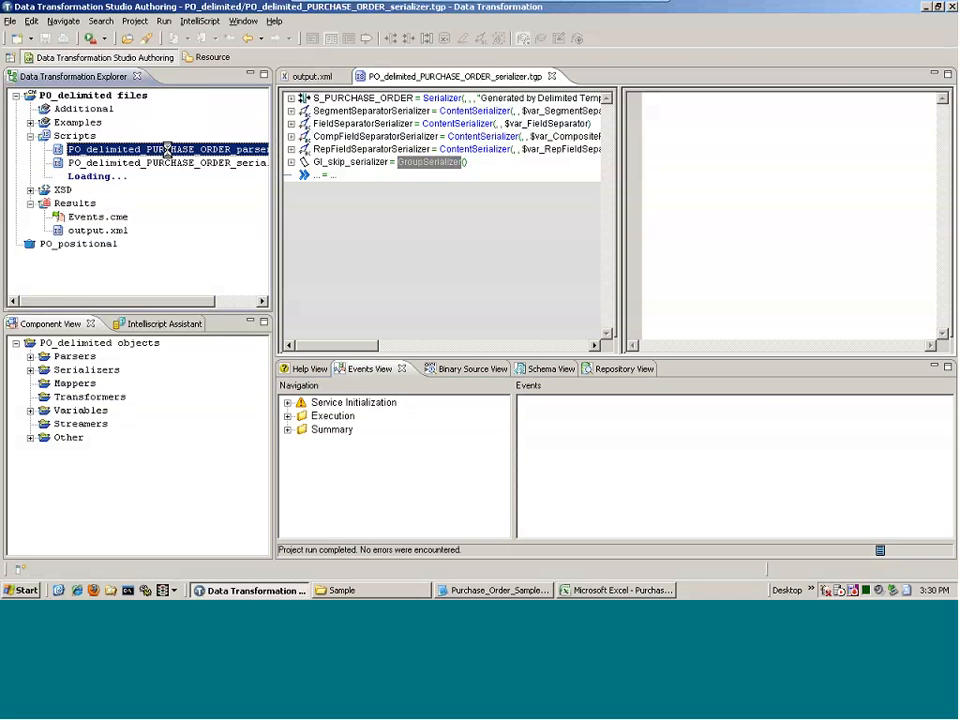
{"action": "left_click", "coordinate": [440, 100]}
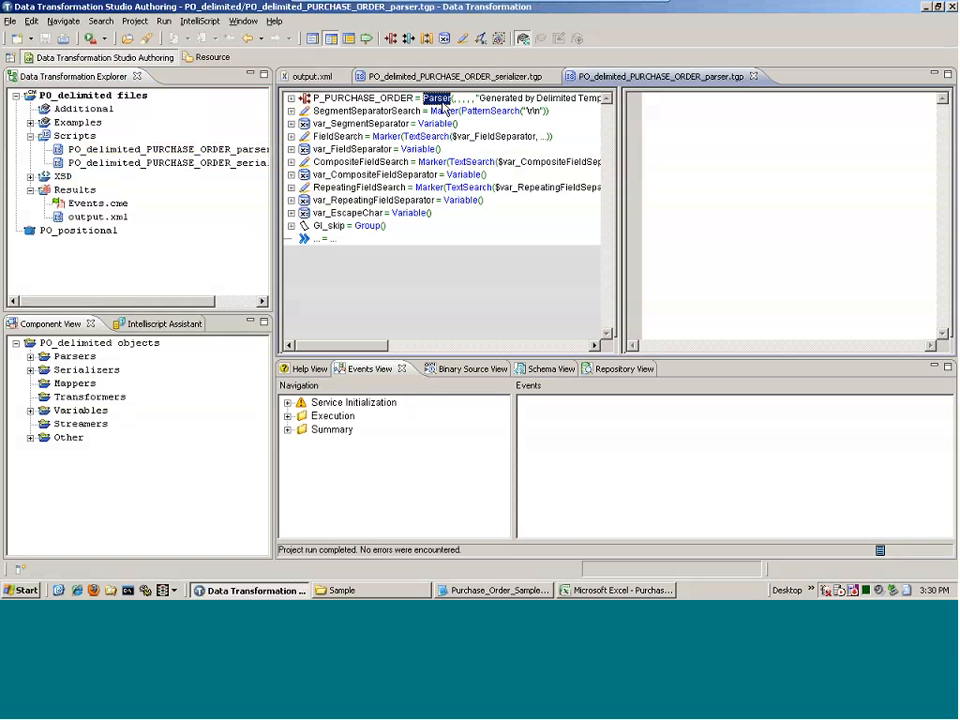
Expand the P_PURCHASE_ORDER parser down through S_POI to its Parse fields list
{"action": "key", "text": "Down"}
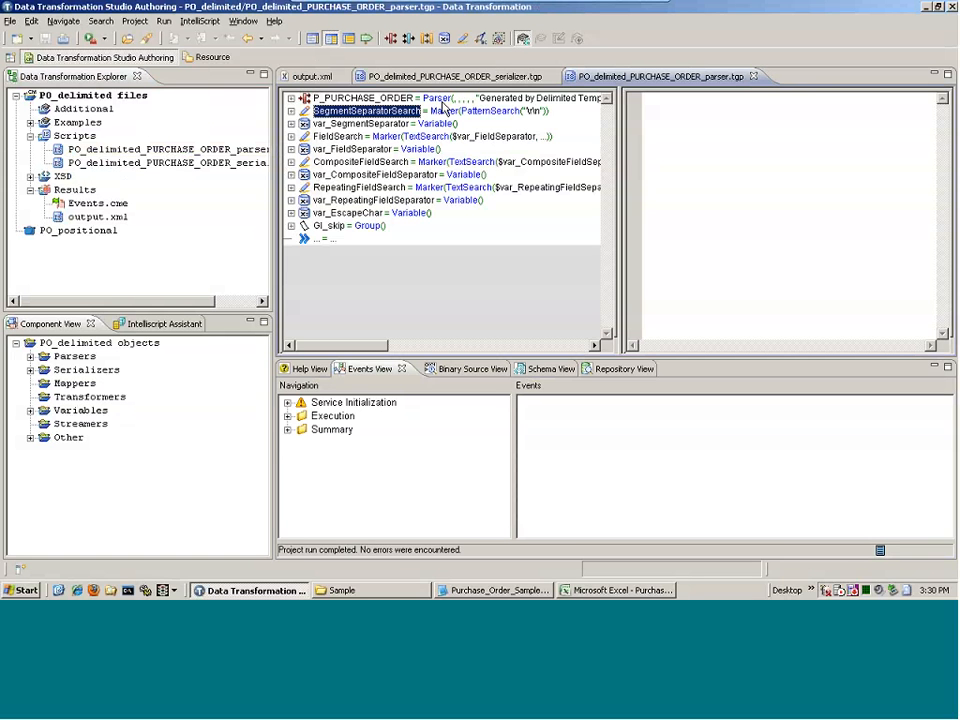
{"action": "left_click", "coordinate": [442, 100]}
{"action": "double_click", "coordinate": [442, 100]}
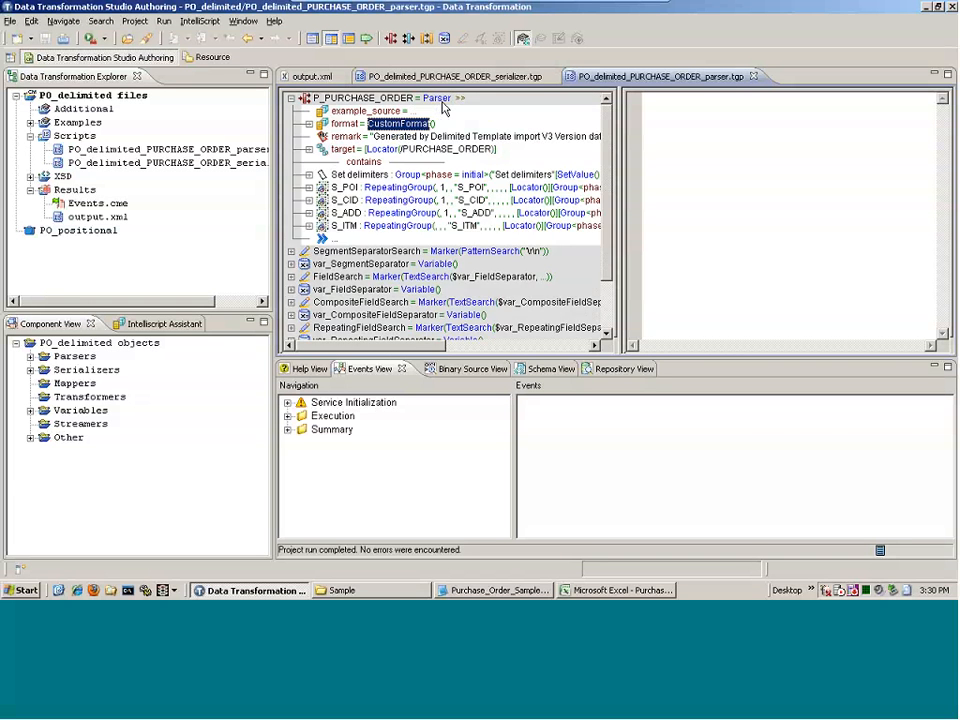
{"action": "key", "text": "Down"}
{"action": "key", "text": "Down"}
{"action": "key", "text": "Down"}
{"action": "key", "text": "Down"}
{"action": "key", "text": "Right"}
{"action": "key", "text": "Down"}
{"action": "key", "text": "Down"}
{"action": "key", "text": "Down"}
{"action": "key", "text": "Down"}
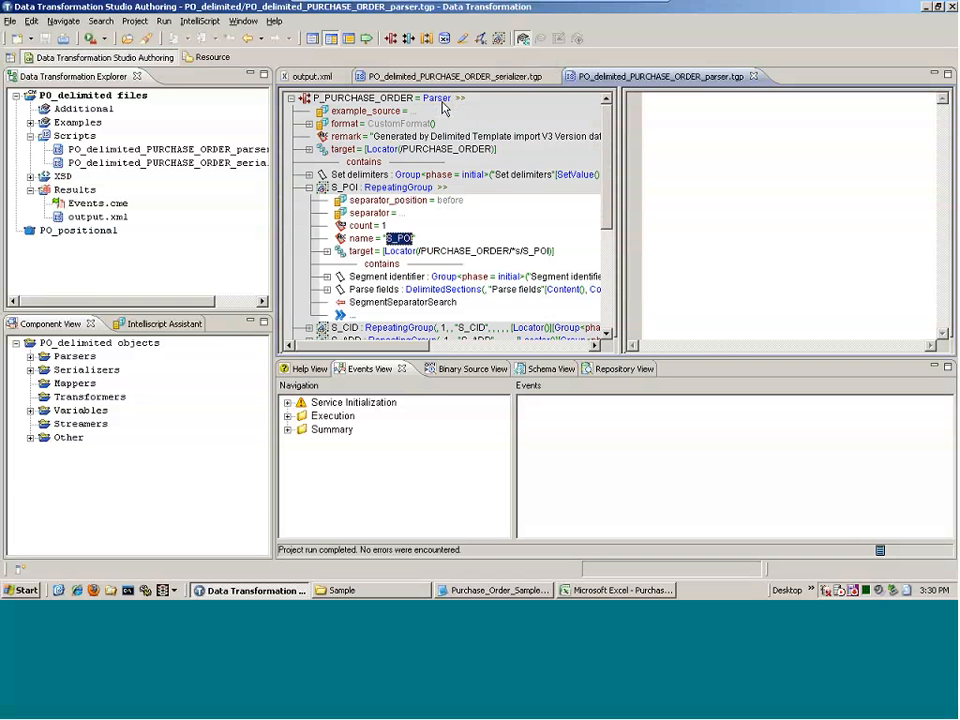
{"action": "key", "text": "Down"}
{"action": "key", "text": "Down"}
{"action": "key", "text": "Down"}
{"action": "key", "text": "Right"}
{"action": "key", "text": "Down"}
{"action": "key", "text": "Down"}
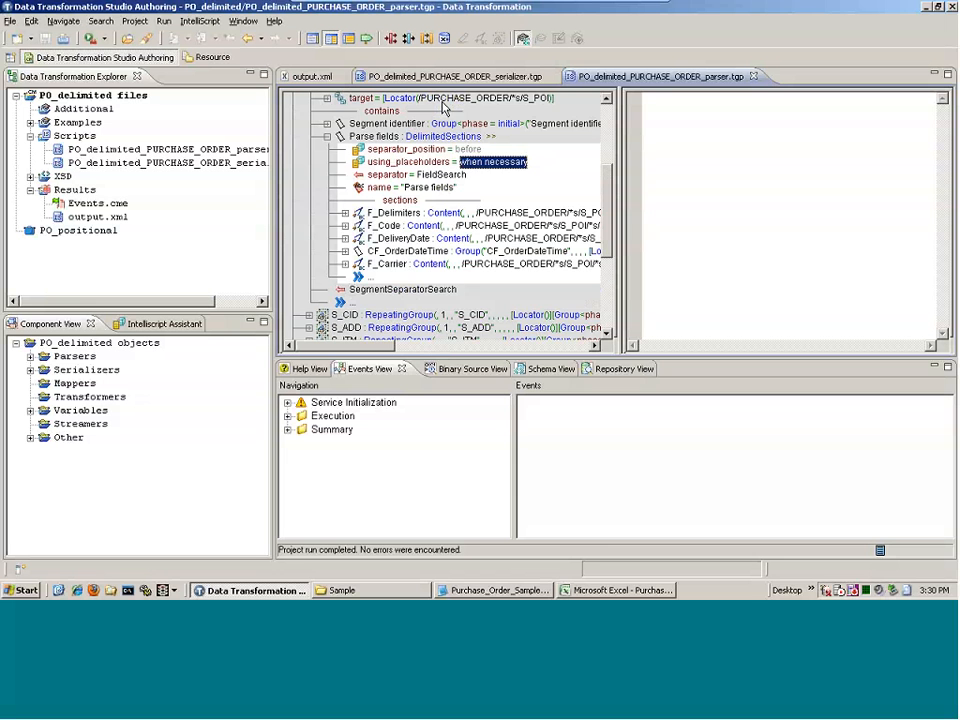
{"action": "key", "text": "Down"}
{"action": "key", "text": "Down"}
{"action": "key", "text": "Down"}
{"action": "key", "text": "Down"}
{"action": "key", "text": "Down"}
{"action": "key", "text": "Down"}
{"action": "key", "text": "Down"}
Duplicate the F_Carrier field and rename the copy F_Carrier_new_element
{"action": "key", "text": "Down"}
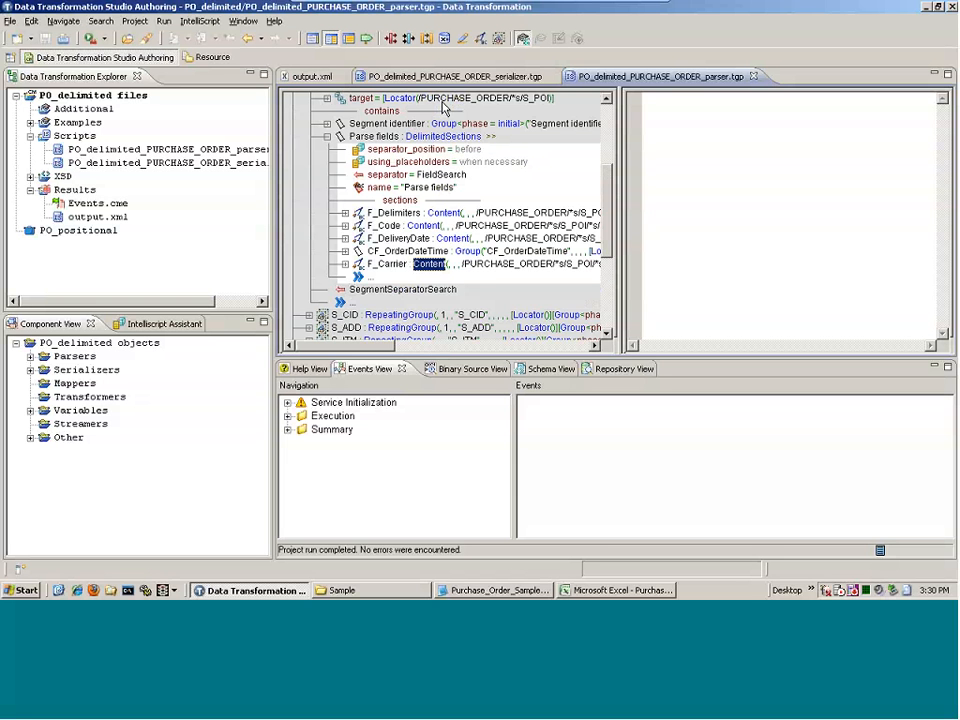
{"action": "key", "text": "ctrl+v"}
{"action": "key", "text": "Right"}
{"action": "key", "text": "Down"}
{"action": "key", "text": "Down"}
{"action": "key", "text": "Down"}
{"action": "key", "text": "Down"}
{"action": "key", "text": "Down"}
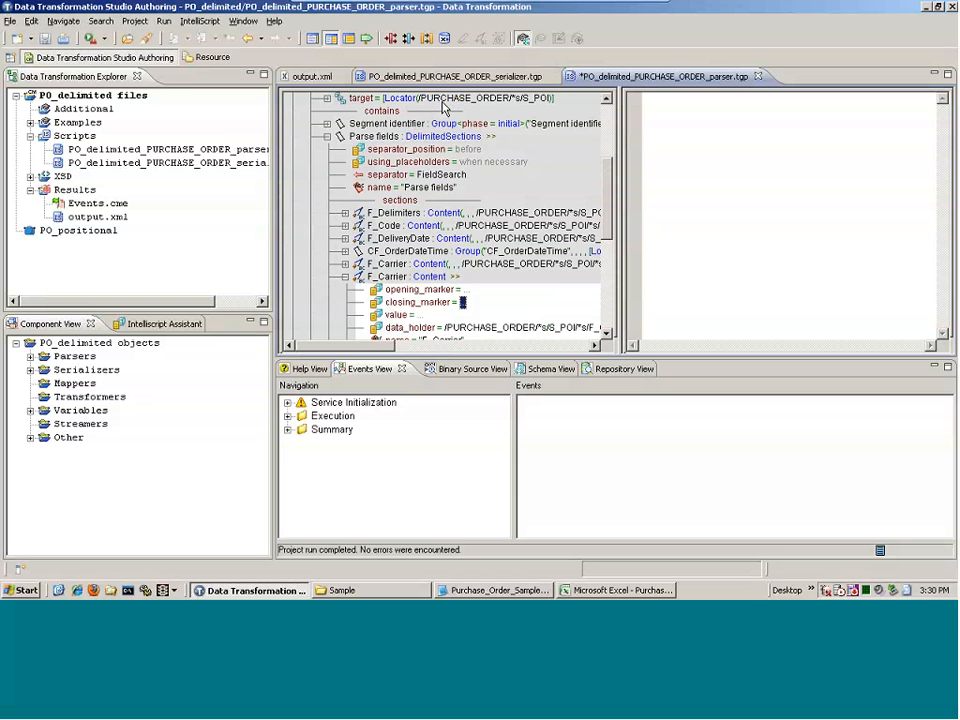
{"action": "key", "text": "Return"}
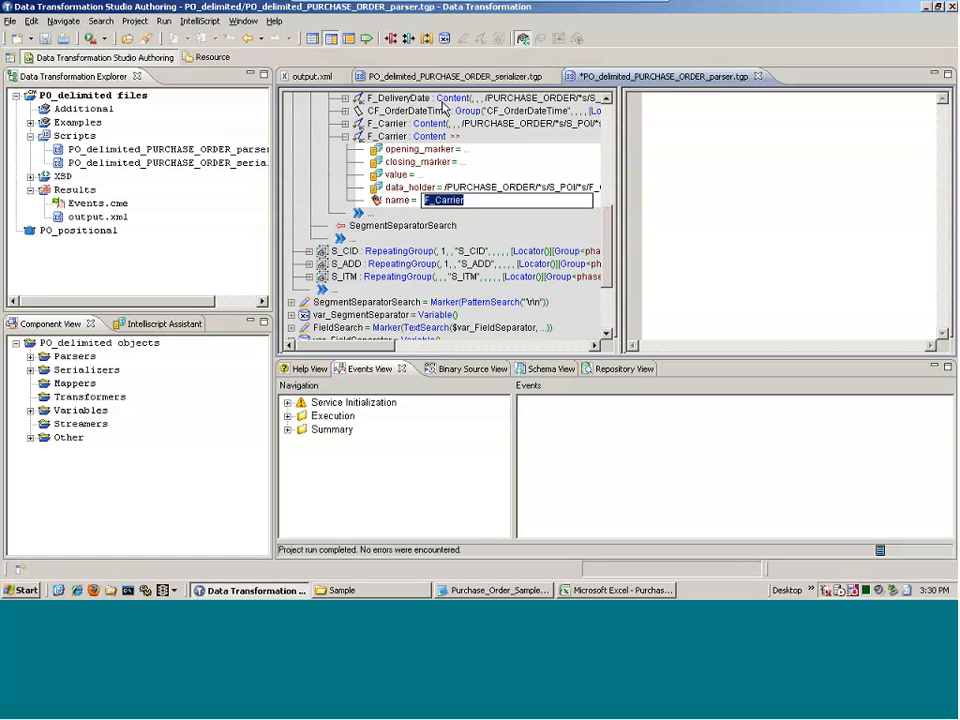
{"action": "key", "text": "End"}
{"action": "type", "text": "_new"}
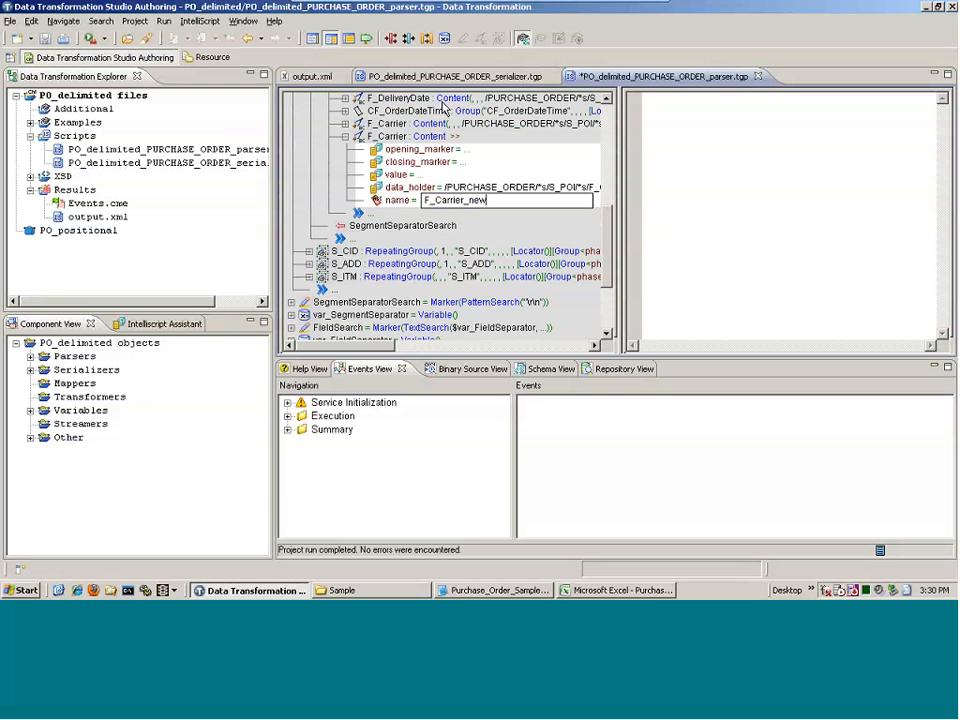
{"action": "type", "text": "_element"}
{"action": "key", "text": "Return"}
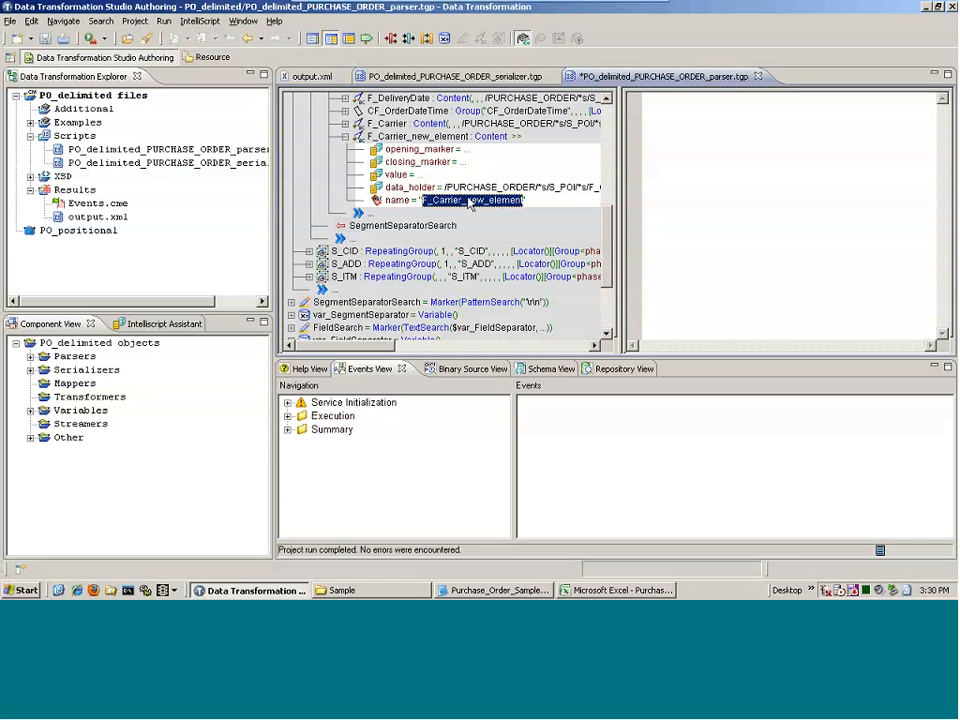
Delete the F_Carrier_new_element field so S_POI ends at F_Carrier again
{"action": "left_click", "coordinate": [489, 137]}
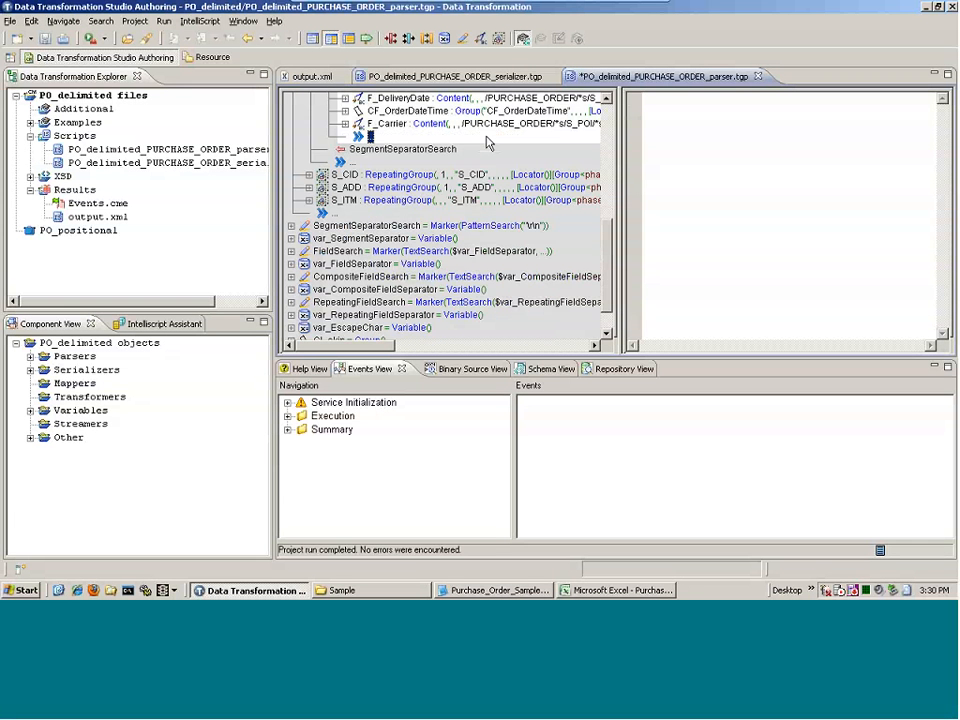
{"action": "left_click", "coordinate": [620, 590]}
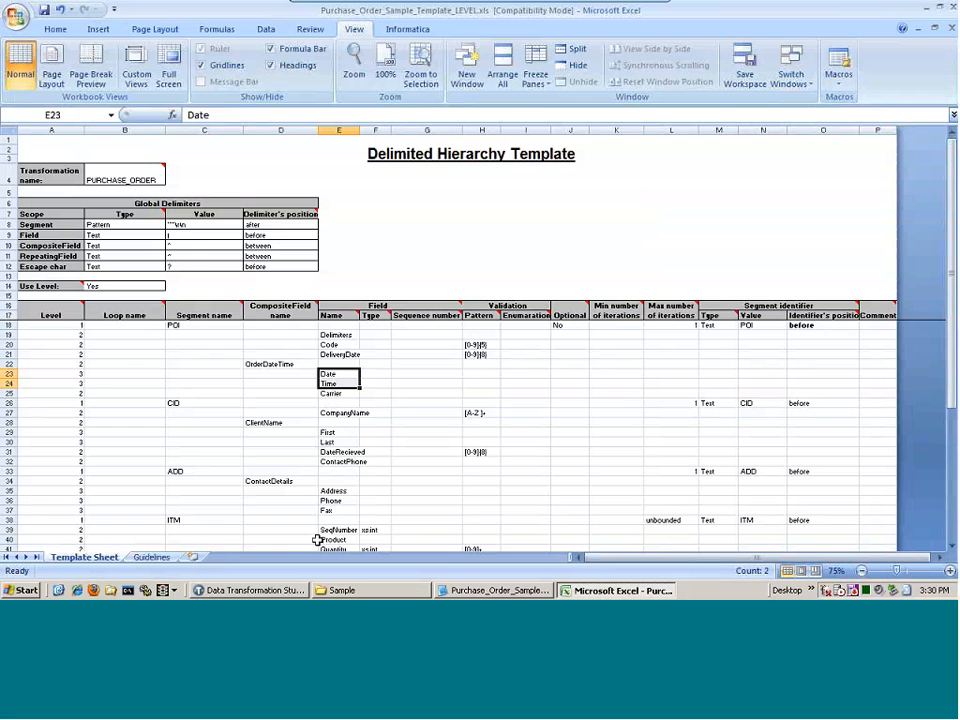
{"action": "left_click", "coordinate": [277, 591]}
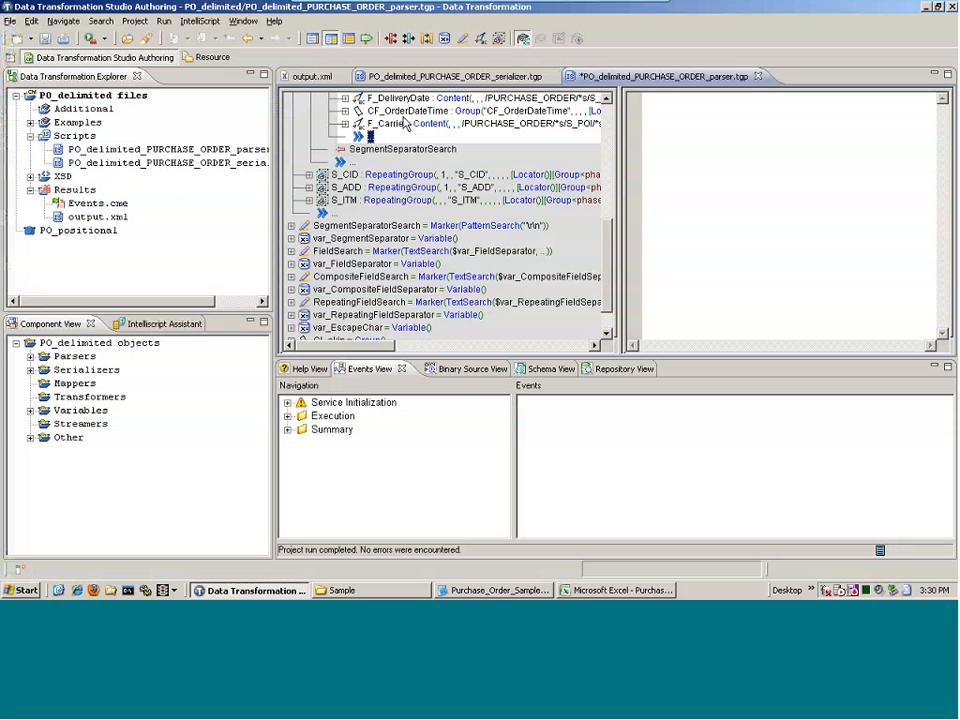
Collapse the S_POI repeating group and the project's Scripts folder
{"action": "scroll", "coordinate": [612, 248], "scroll_direction": "up", "scroll_amount": 10}
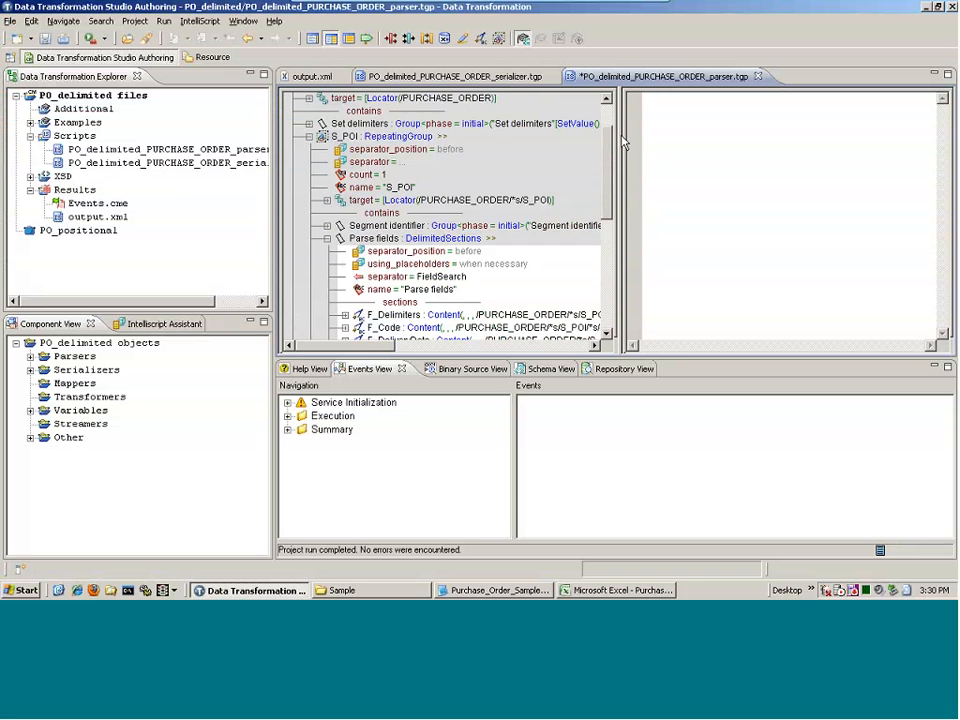
{"action": "left_click", "coordinate": [309, 187]}
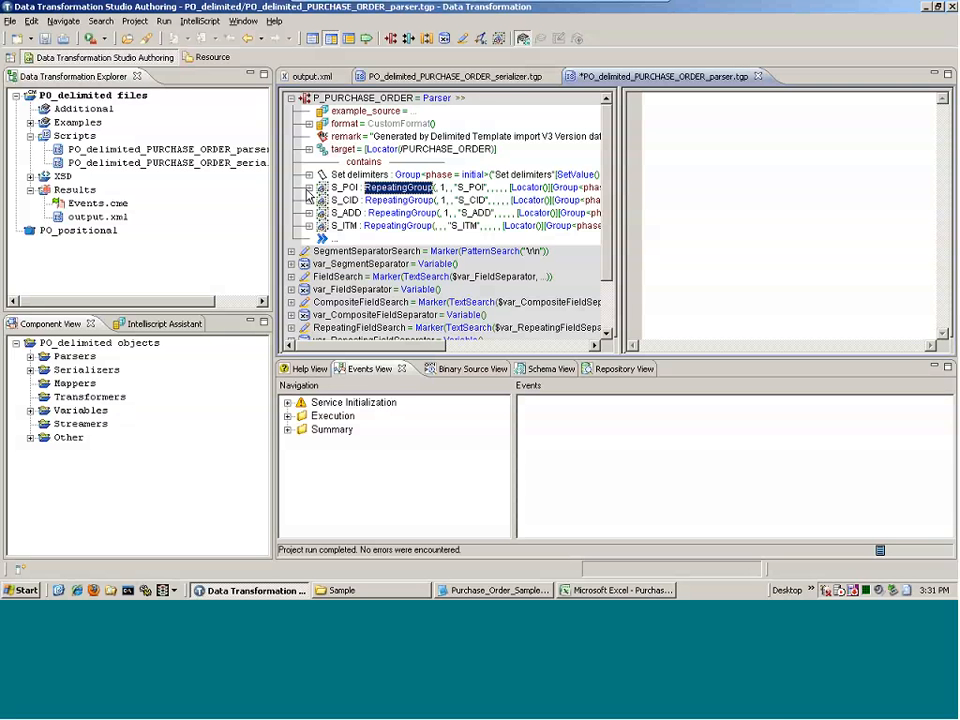
{"action": "left_click", "coordinate": [31, 135]}
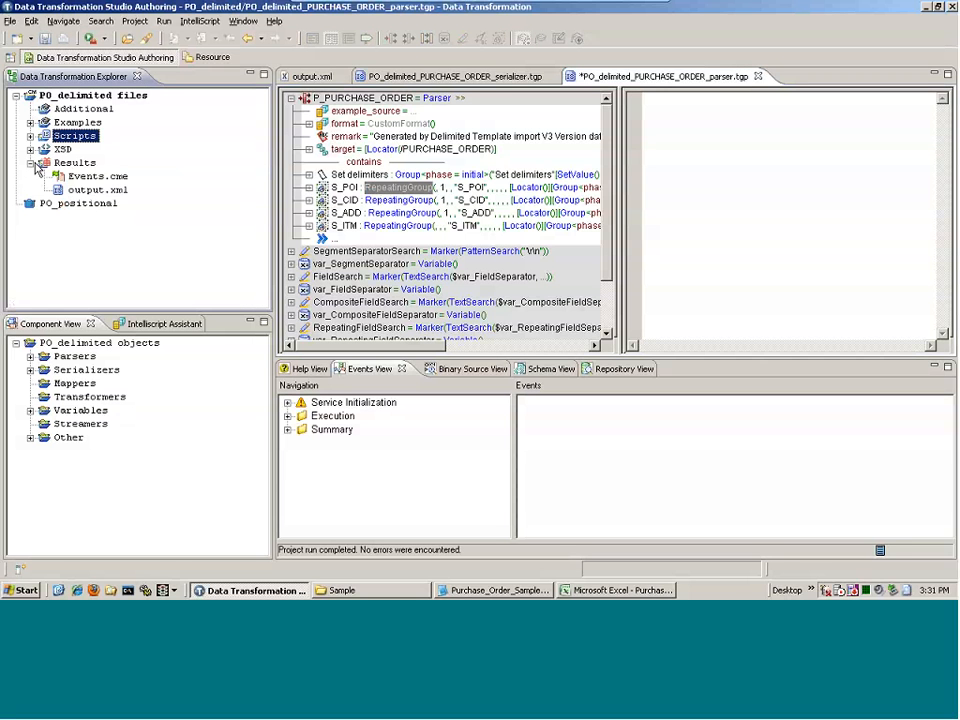